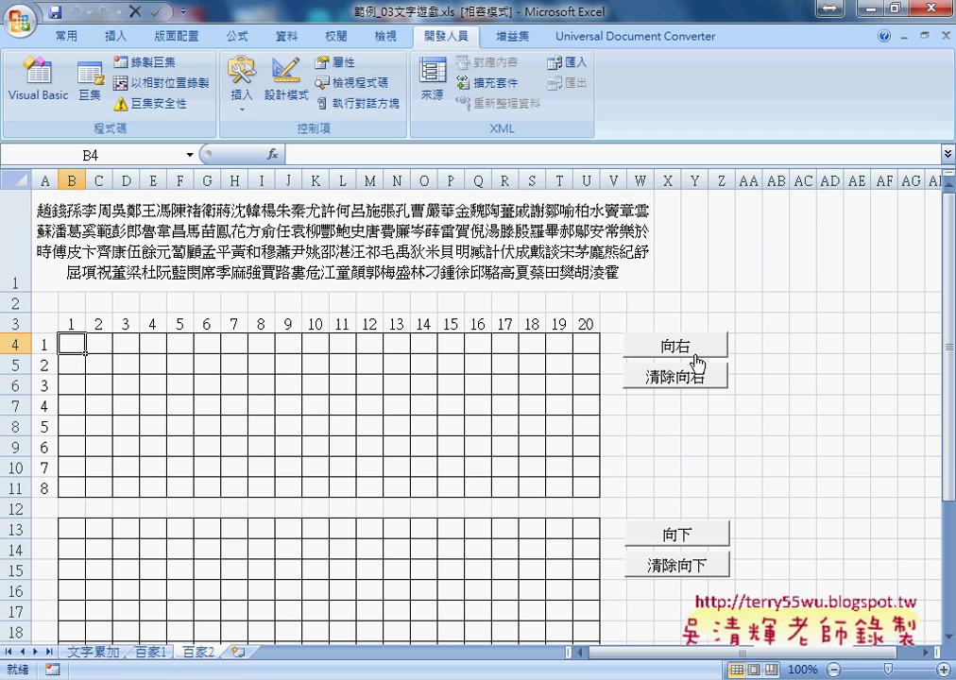
Step: Fill the grid with surname characters and clear it, twice over
left_click(682, 355)
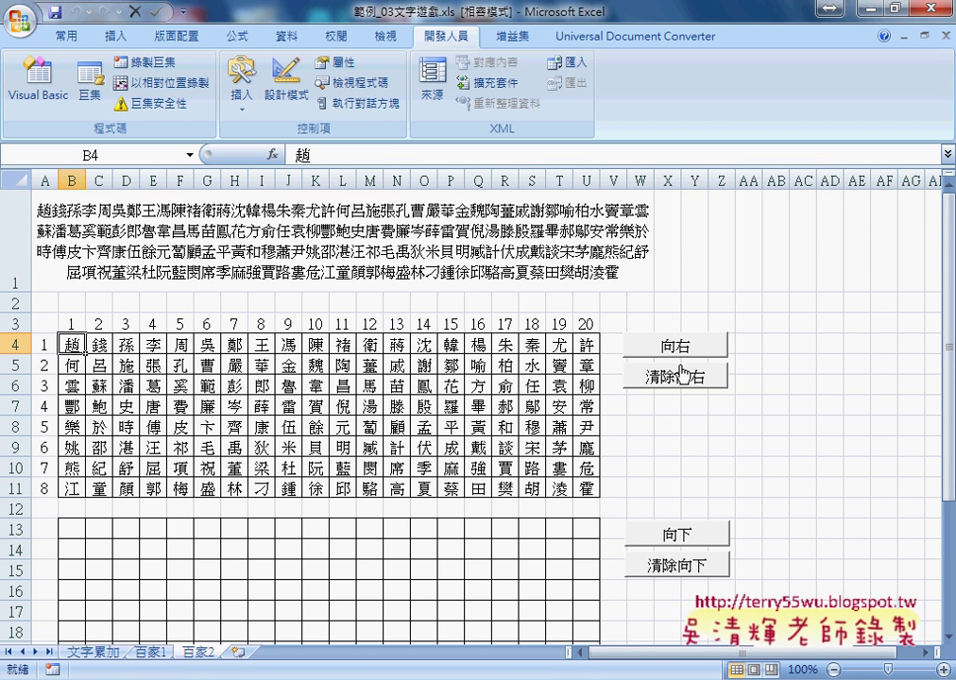
left_click(680, 378)
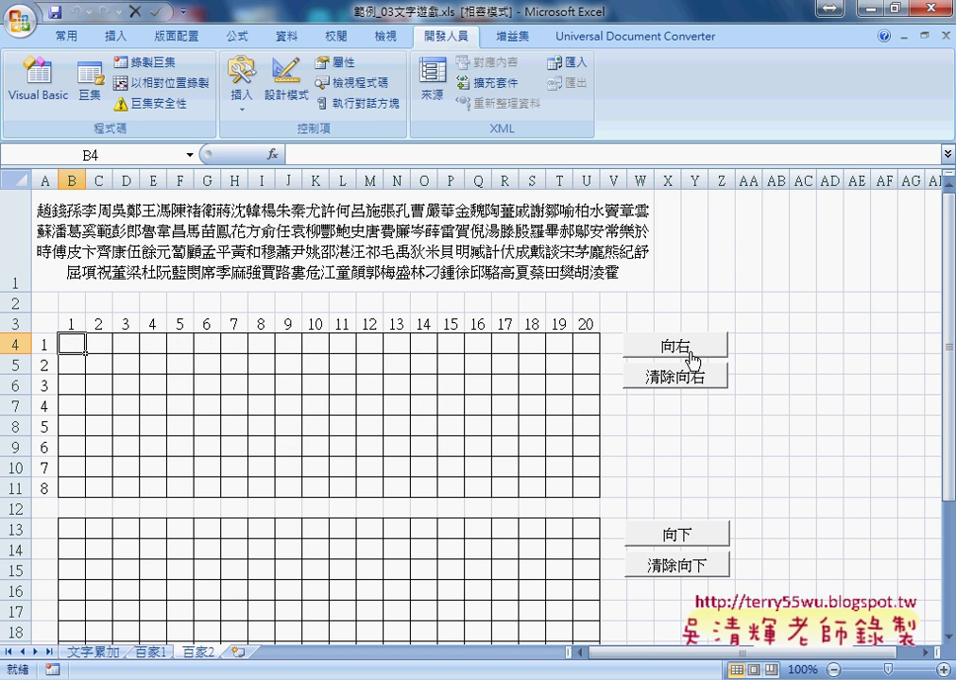
left_click(716, 347)
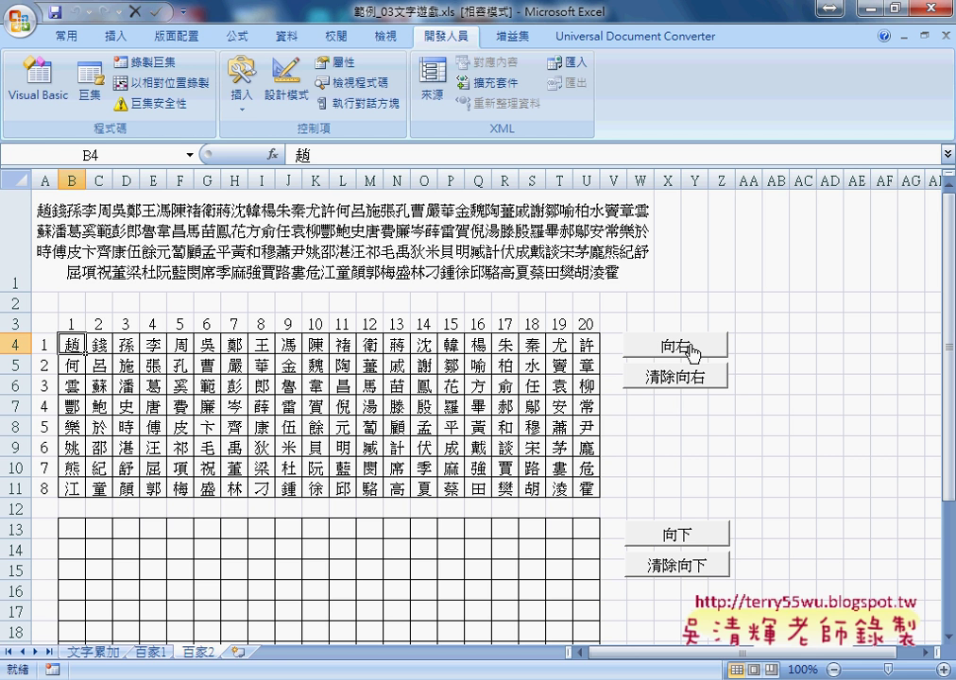
left_click(688, 377)
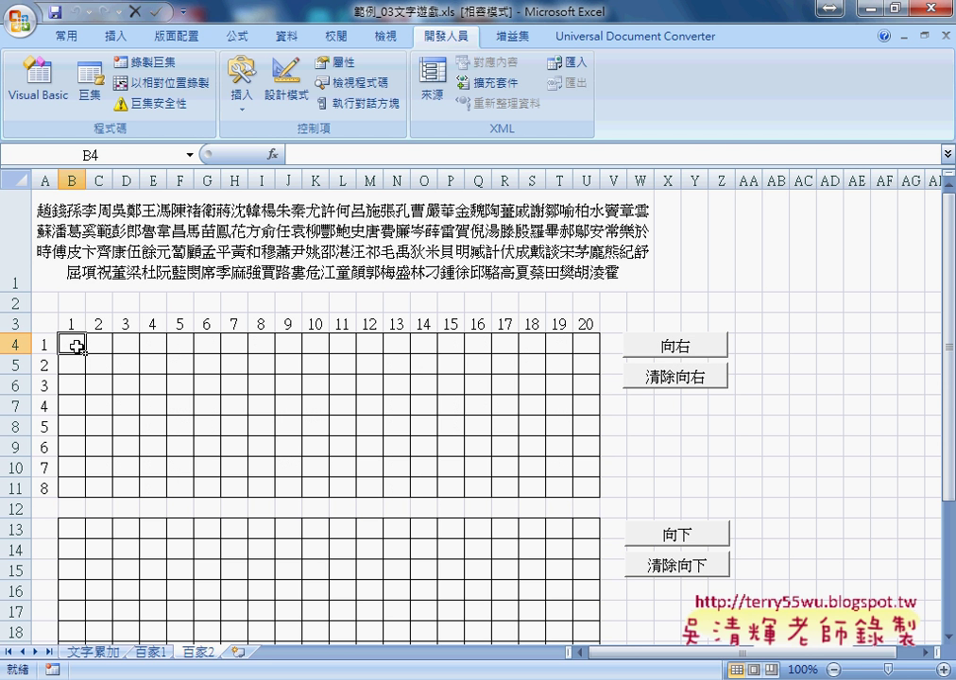
Step: Inspect the surname text in A1 and the extent and rows of the grid starting at B4
left_click(108, 248)
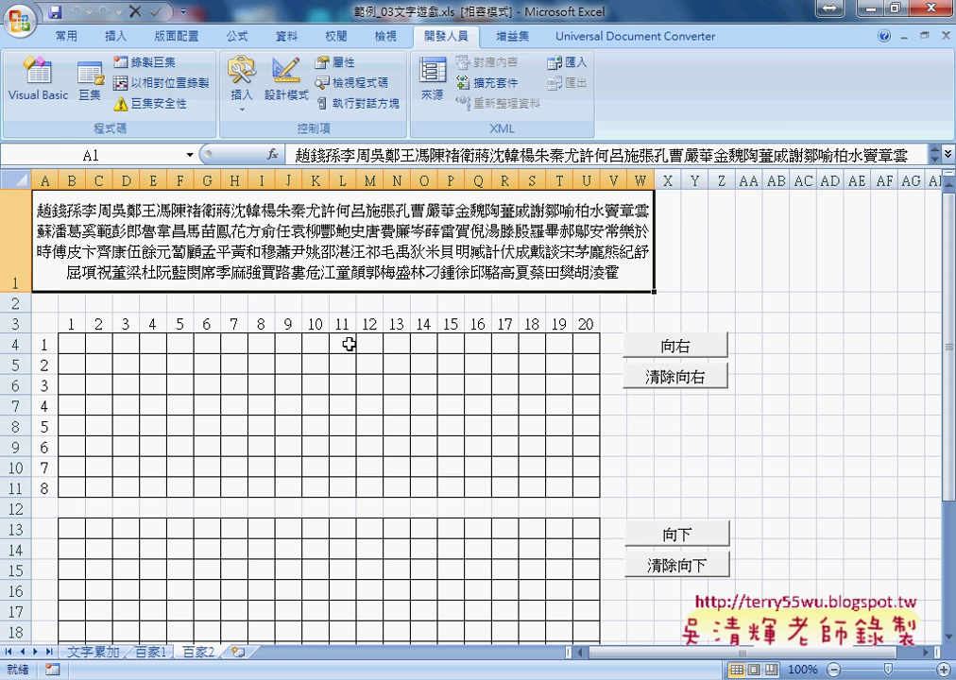
left_click_drag(72, 344, 600, 497)
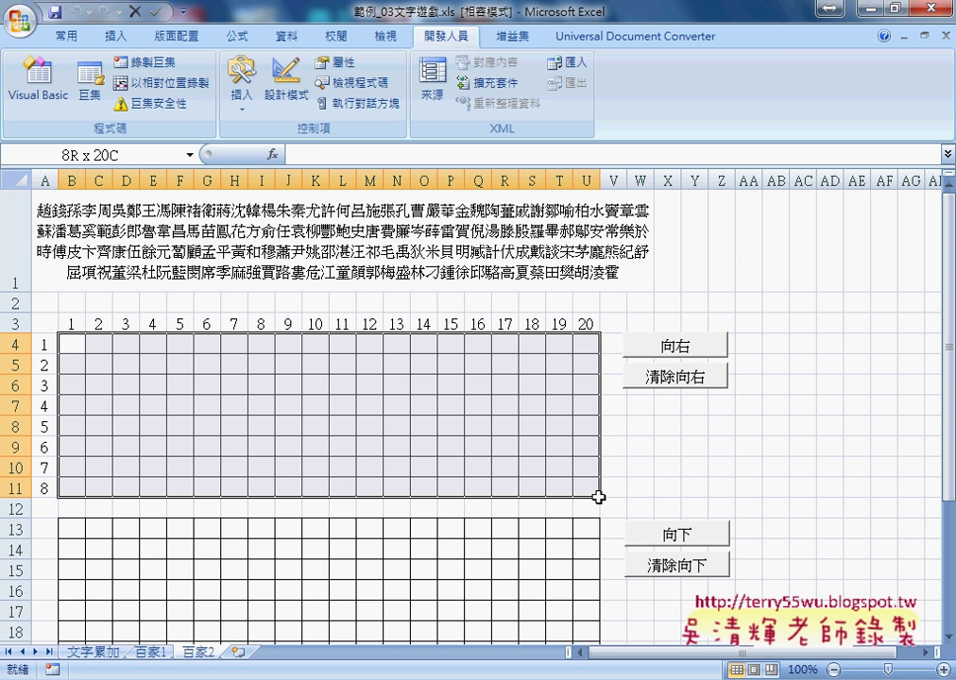
left_click(74, 346)
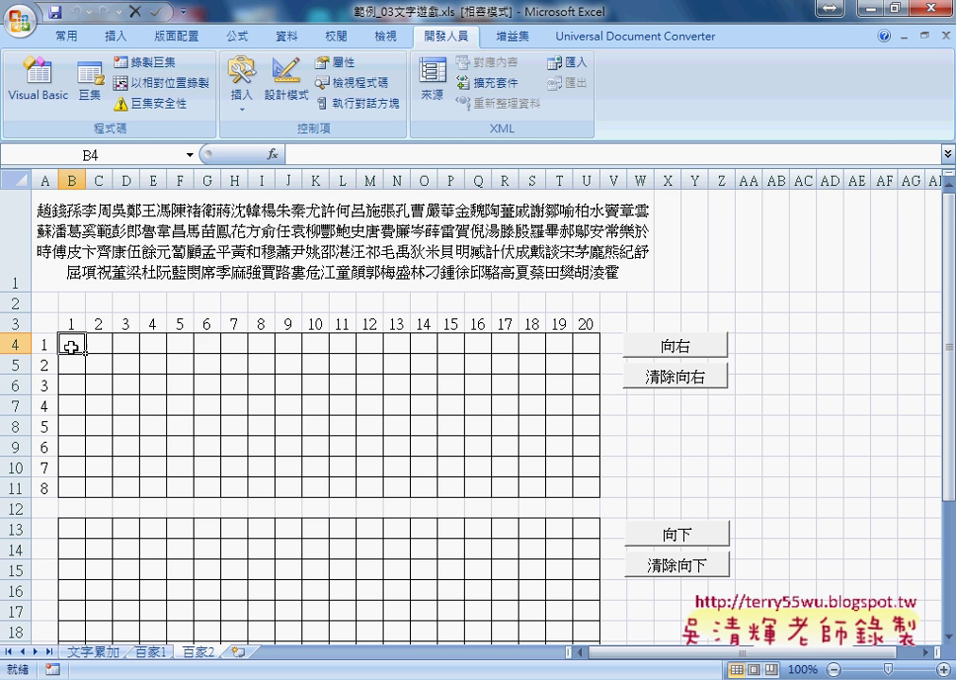
left_click(590, 490)
left_click_drag(72, 344, 580, 342)
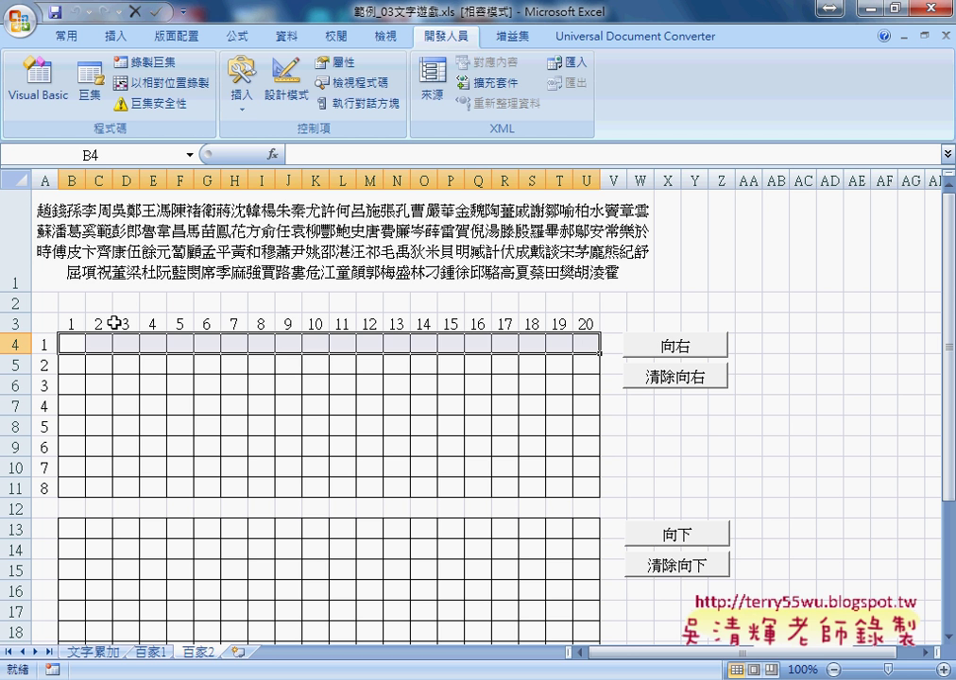
left_click_drag(74, 365, 588, 366)
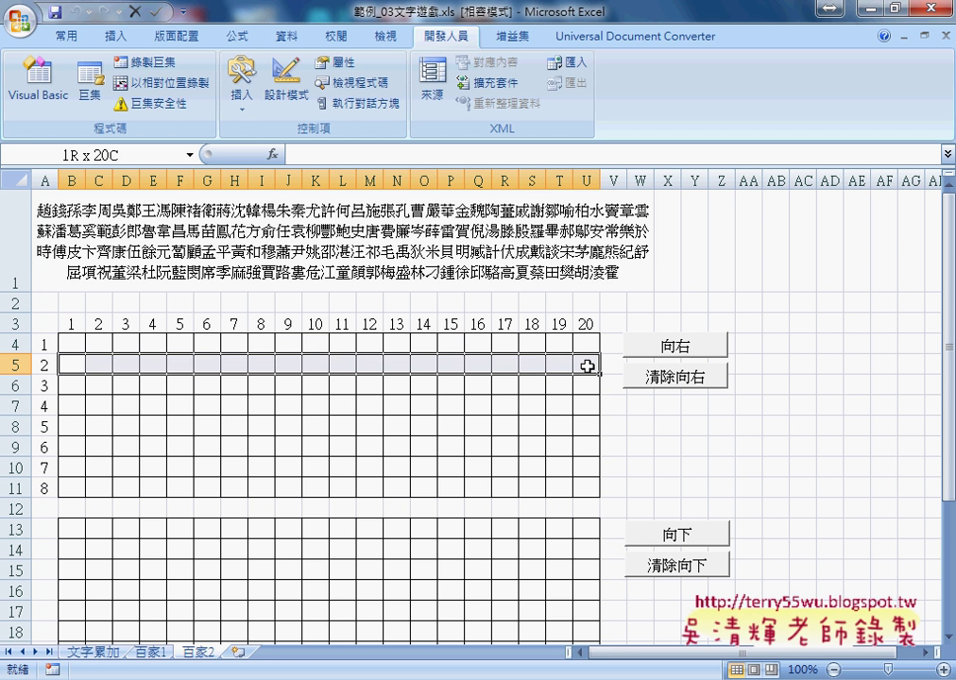
mouse_move(72, 385)
left_mouse_down()
mouse_move(457, 392)
mouse_move(572, 383)
left_mouse_up()
left_click(56, 343)
left_click(76, 344)
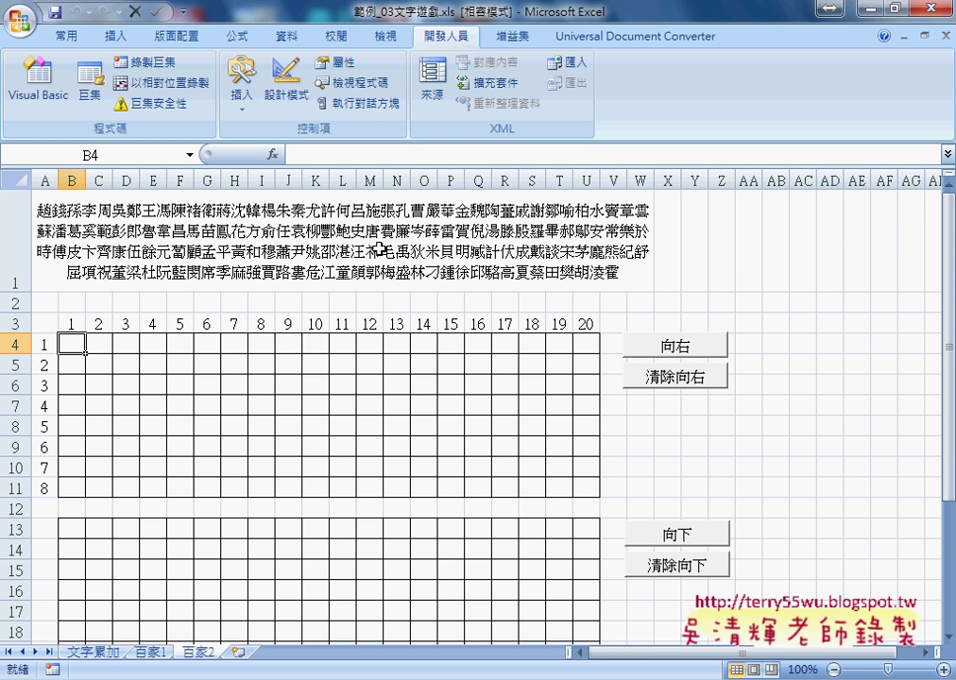
Step: Enter =COLUMN()-1 in B4 via the Lookup & Reference COLUMN function
left_click(272, 154)
left_click(660, 394)
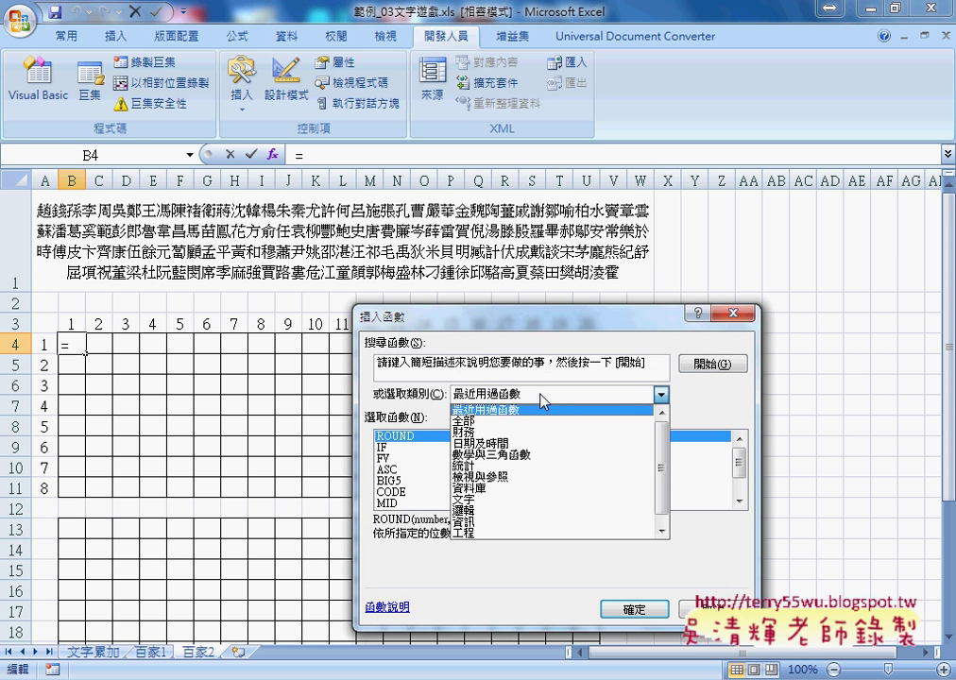
left_click(544, 477)
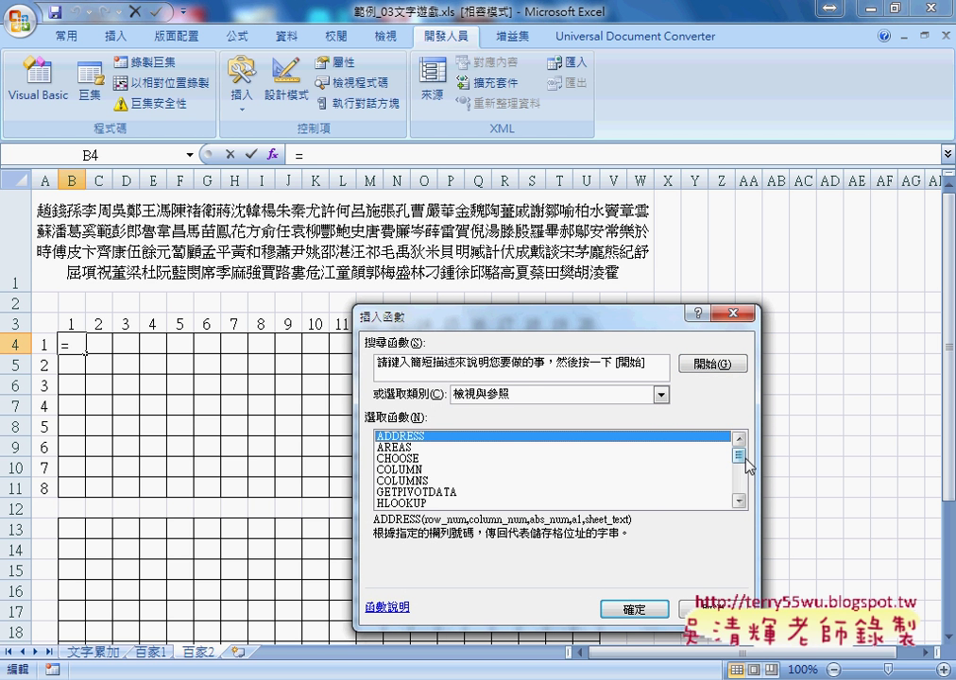
left_click_drag(746, 466, 747, 473)
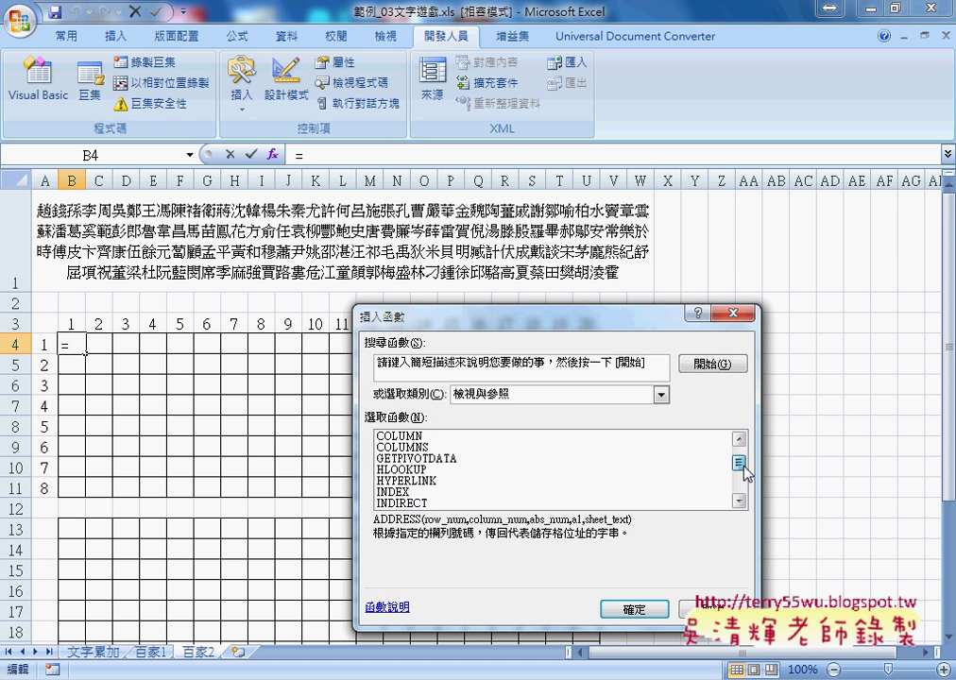
double_click(400, 435)
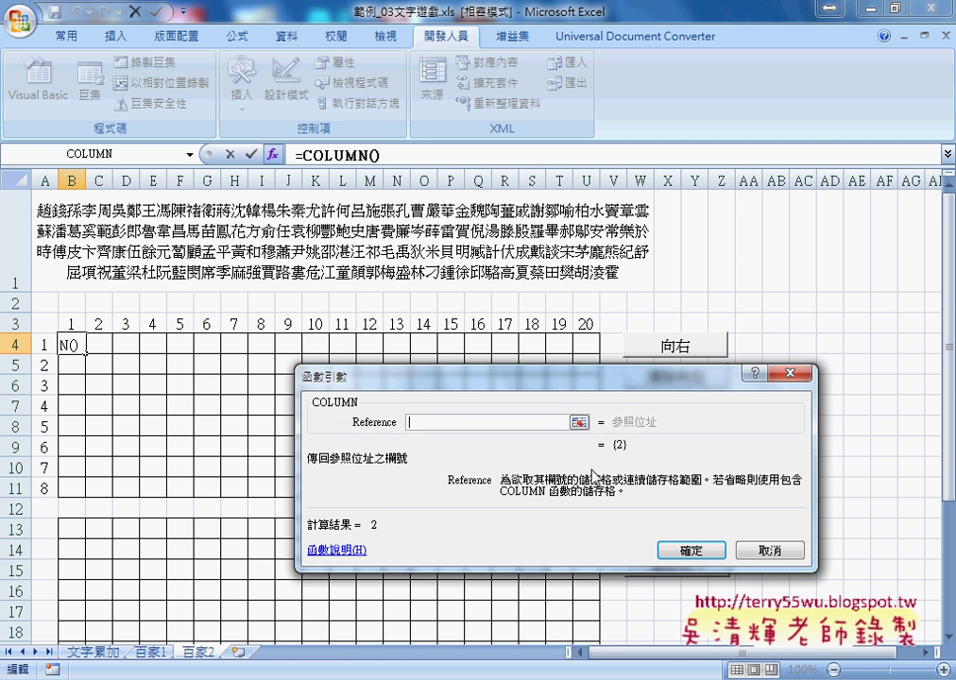
left_click(691, 550)
left_click(418, 159)
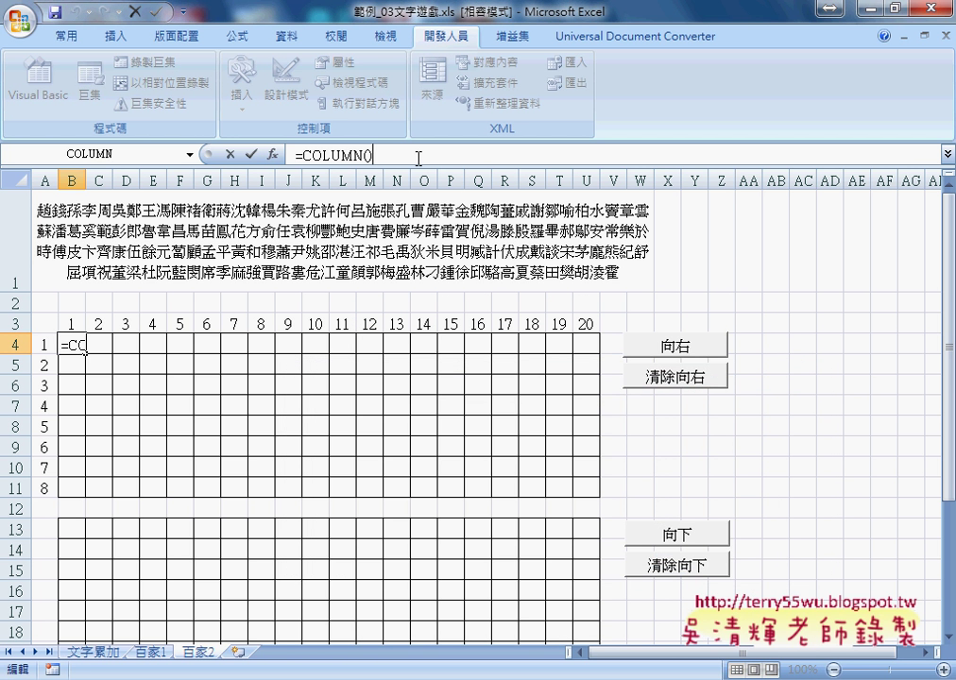
type("-1")
key("Return")
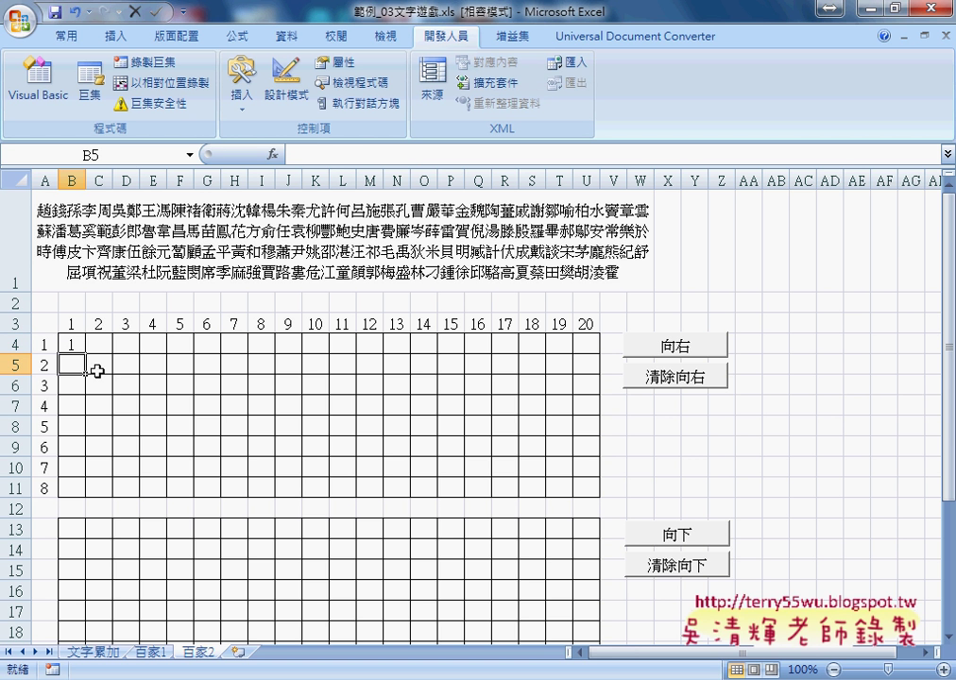
Step: Fill-drag B4's =COLUMN()-1 over B4:U11 and check the copies in B5, B6 and B7
left_click(71, 344)
mouse_move(85, 353)
left_mouse_down()
mouse_move(599, 353)
mouse_move(601, 497)
left_mouse_up()
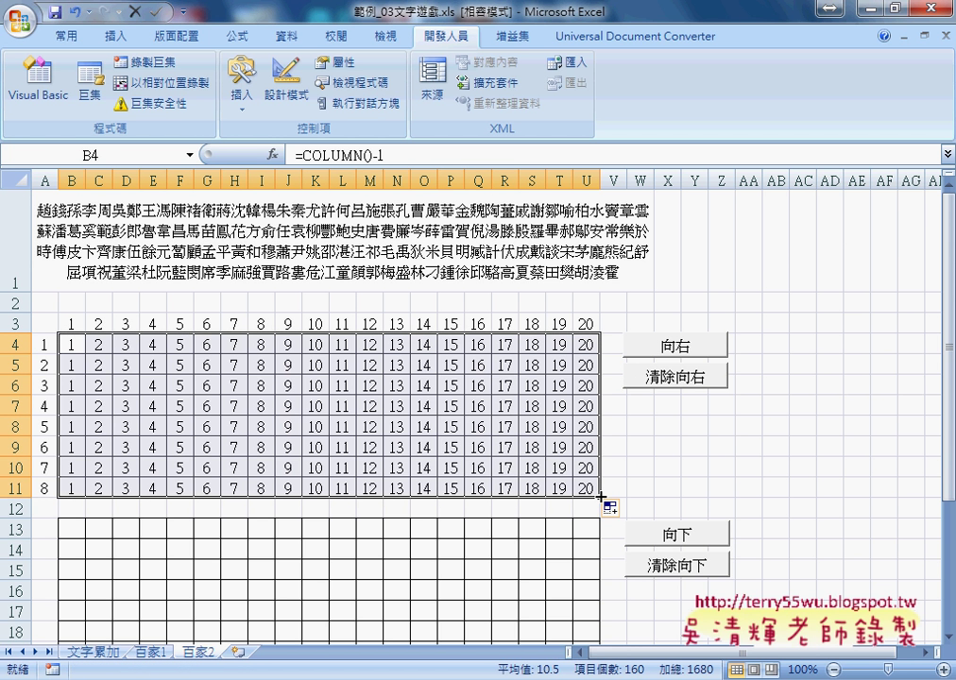
left_click(72, 346)
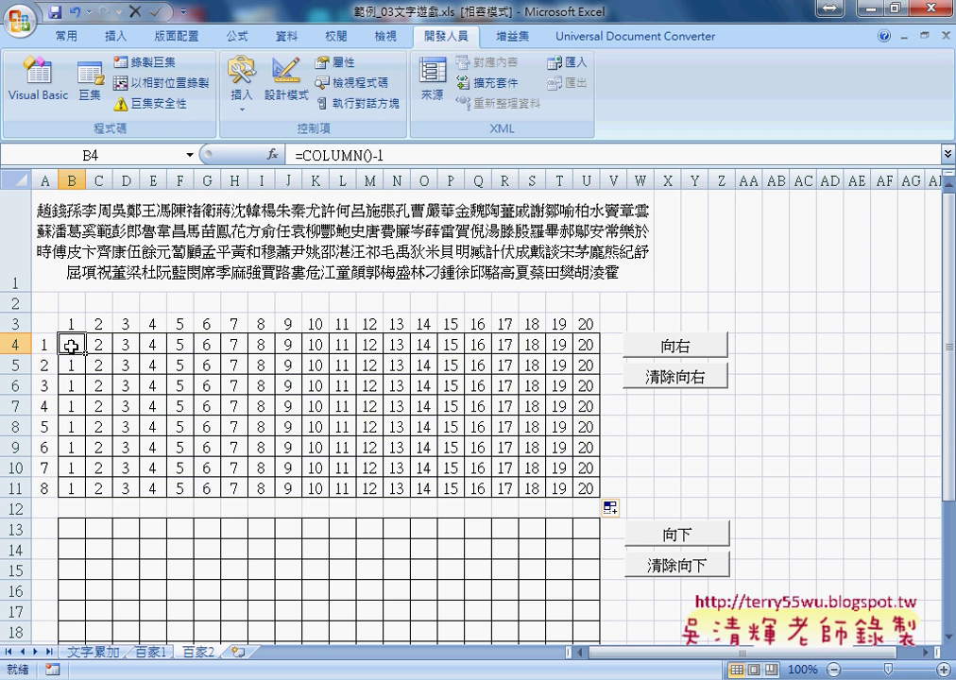
left_click(72, 366)
left_click(72, 386)
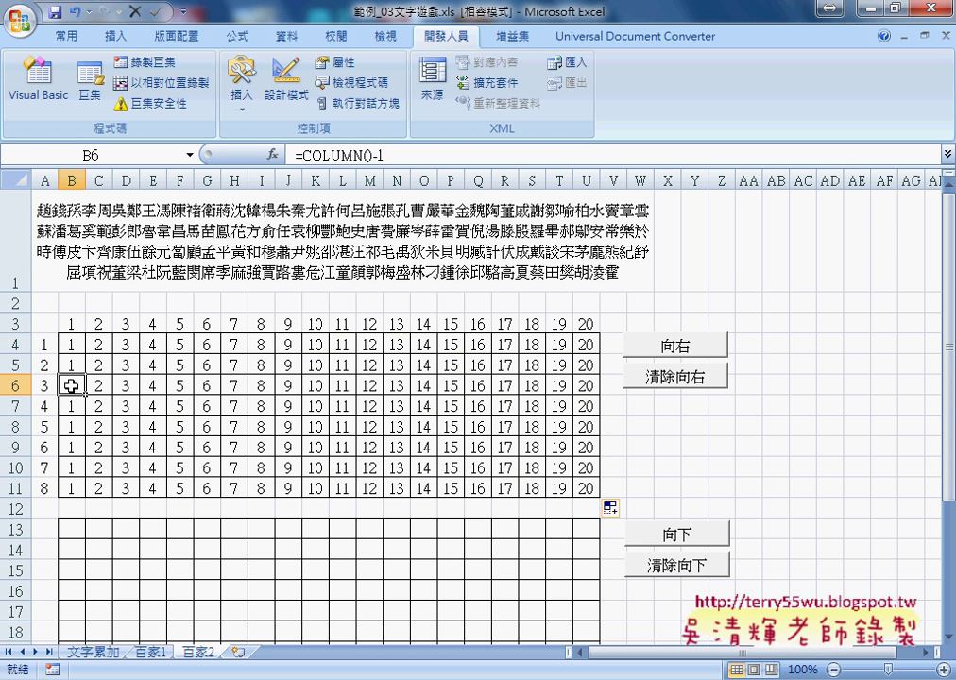
left_click(73, 406)
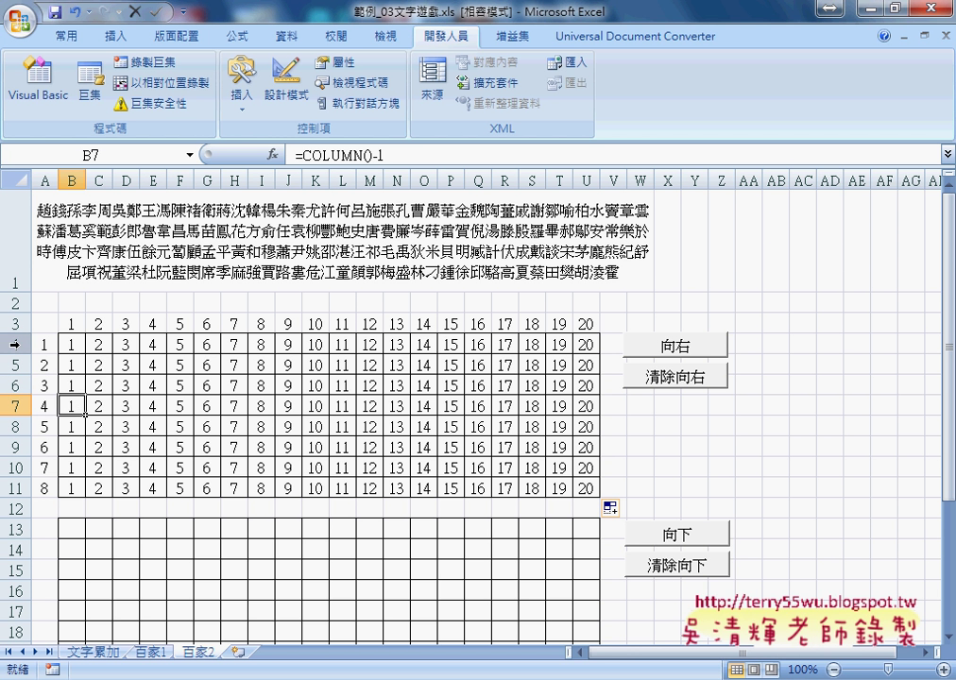
left_click(72, 344)
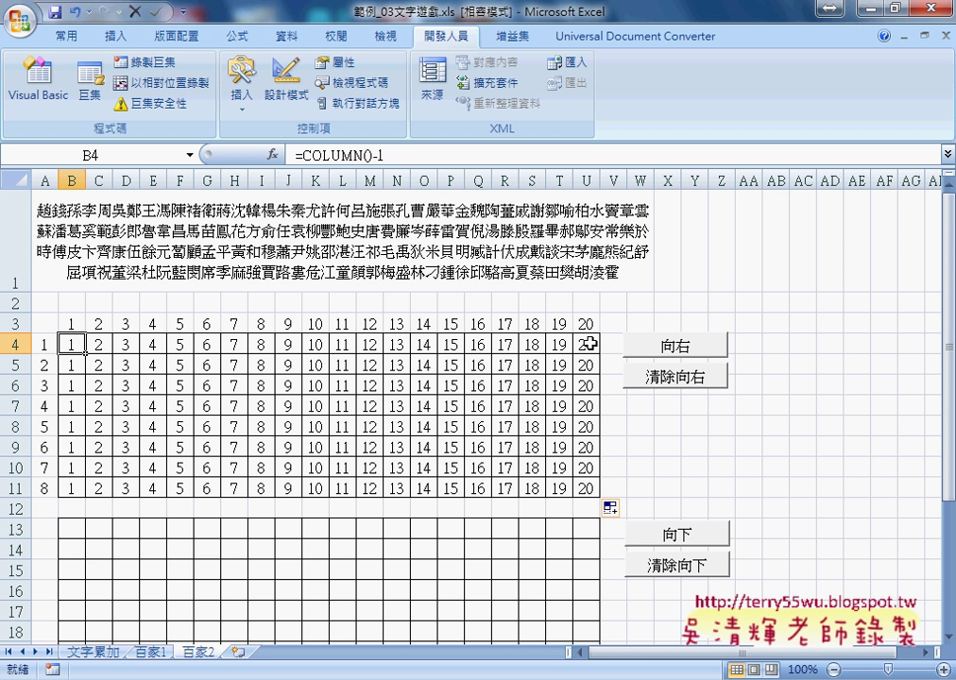
Step: Extend B4's formula to =COLUMN()-1+(ROW()-4)*20, highlighting the ROW()-4 part
left_click(410, 157)
type("+")
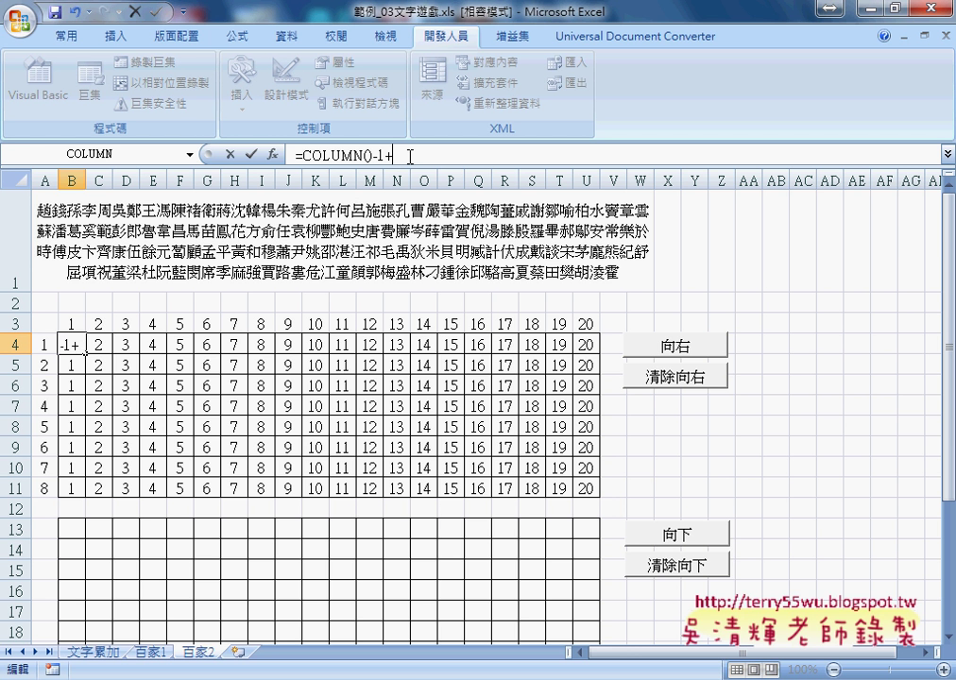
type("ro")
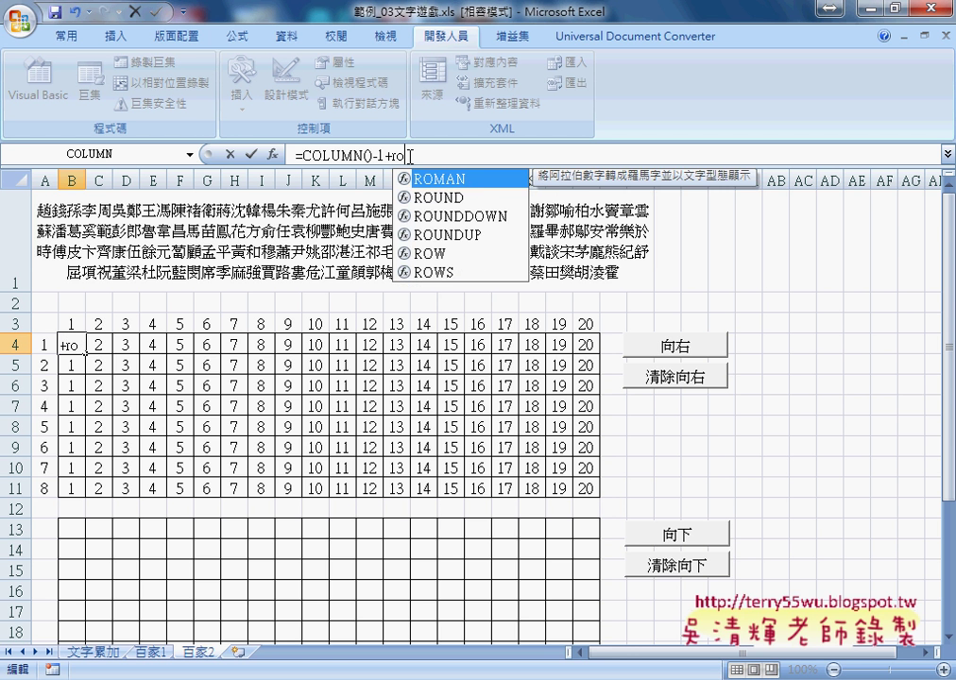
type("w")
type("()-")
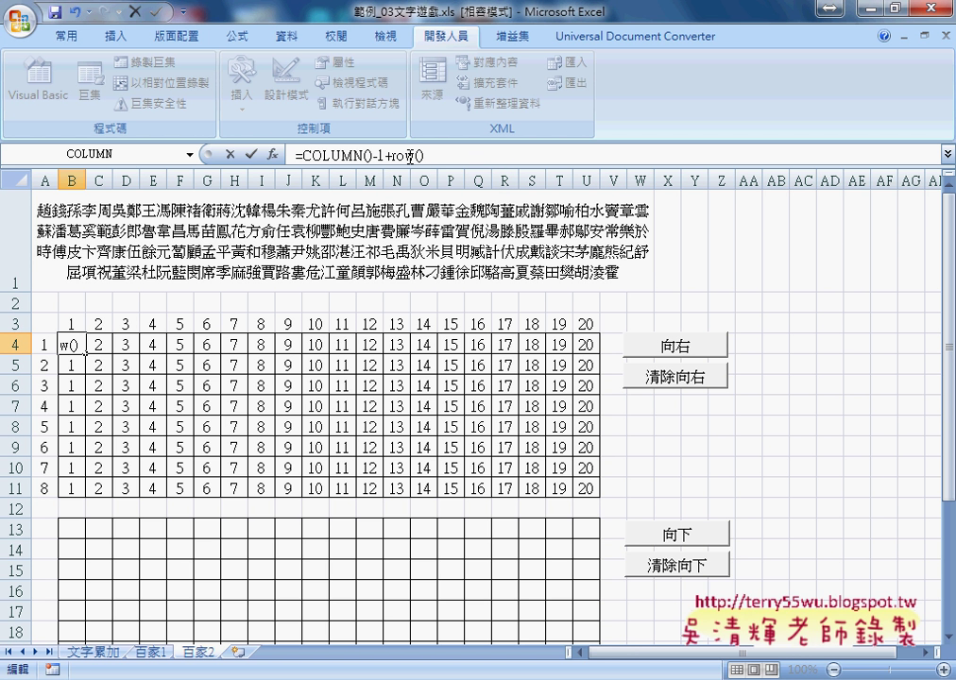
type("4")
left_click(394, 155)
type("(")
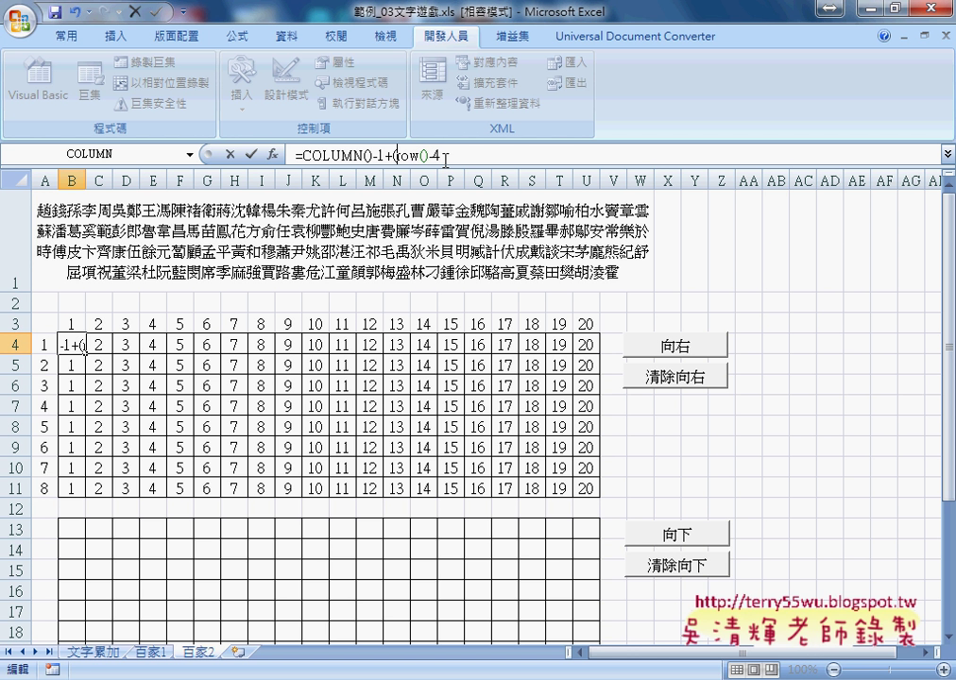
key("Home")
type(")")
key("BackSpace")
left_click(458, 159)
type("*20")
left_click_drag(398, 155, 442, 155)
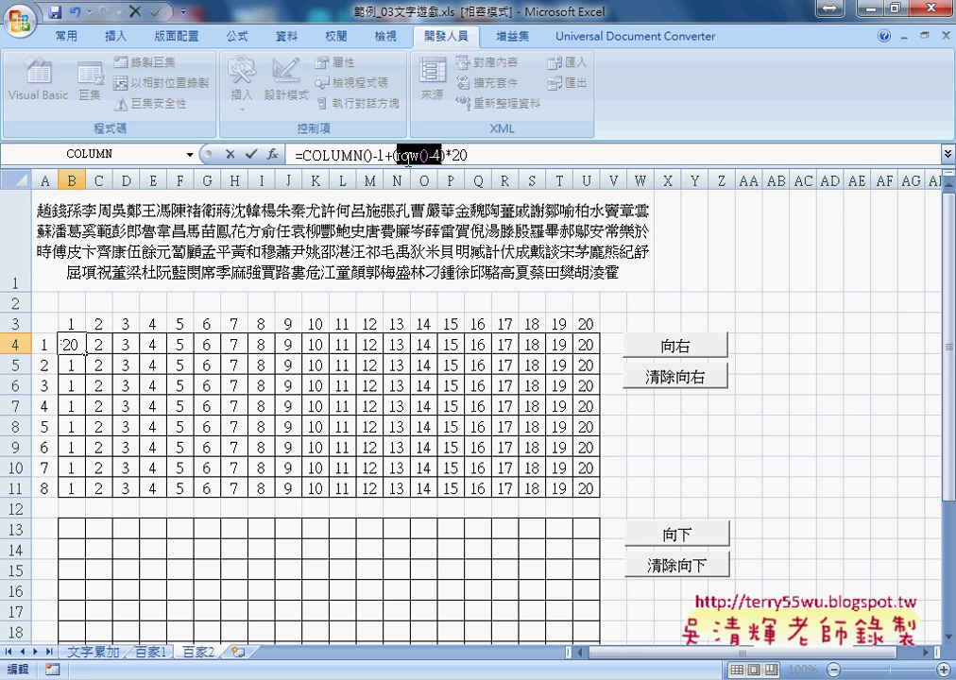
left_click(251, 153)
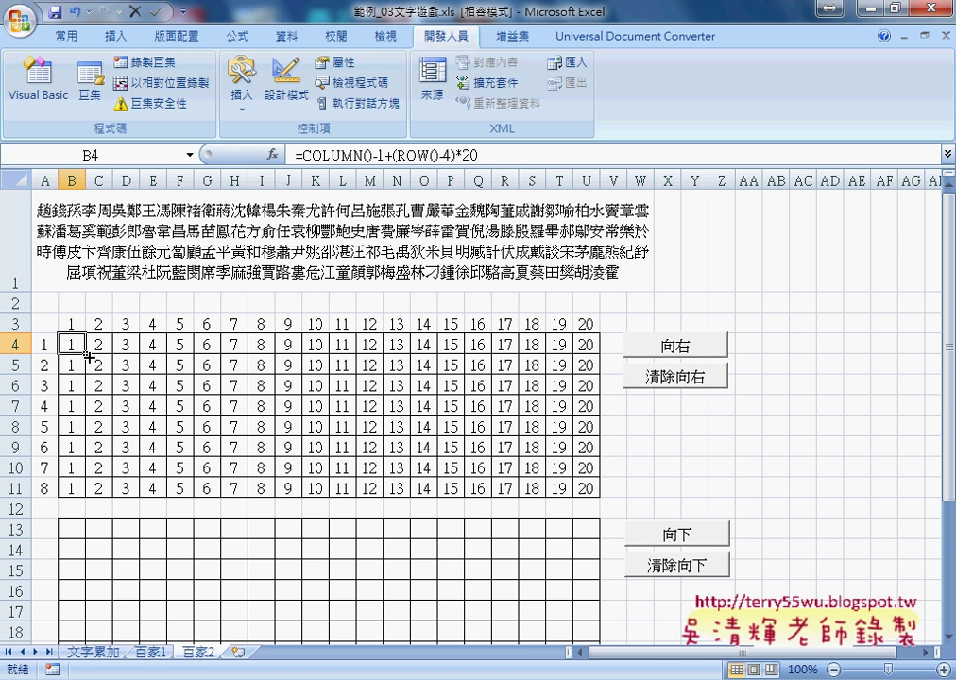
Step: Copy B4's position formula over B4:U11, then select B4's formula text after the equals sign
mouse_move(85, 353)
left_mouse_down()
mouse_move(586, 353)
mouse_move(611, 493)
left_mouse_up()
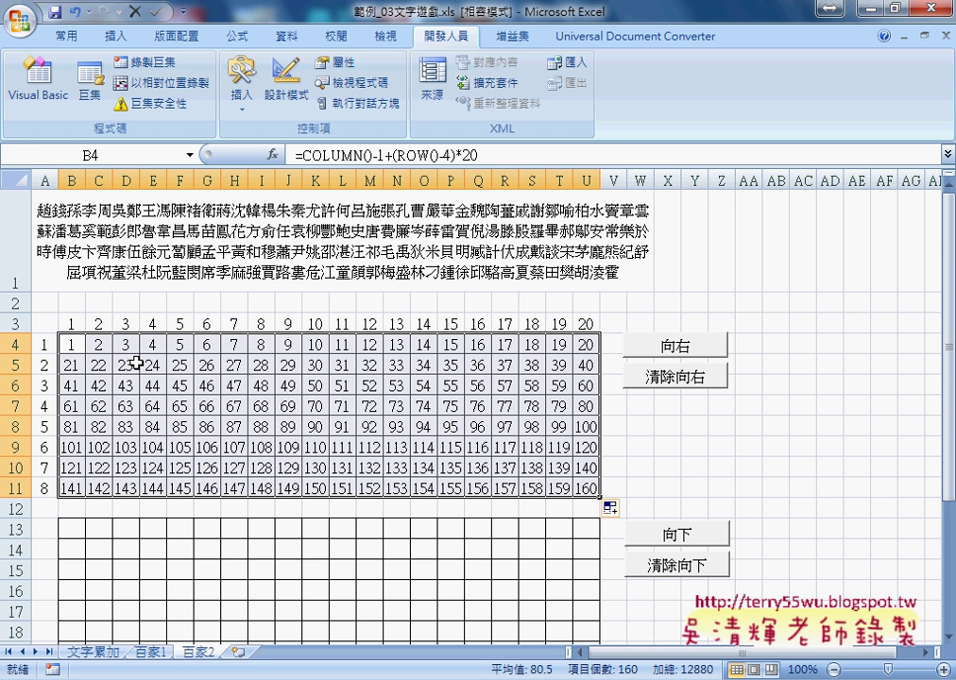
left_click(73, 343)
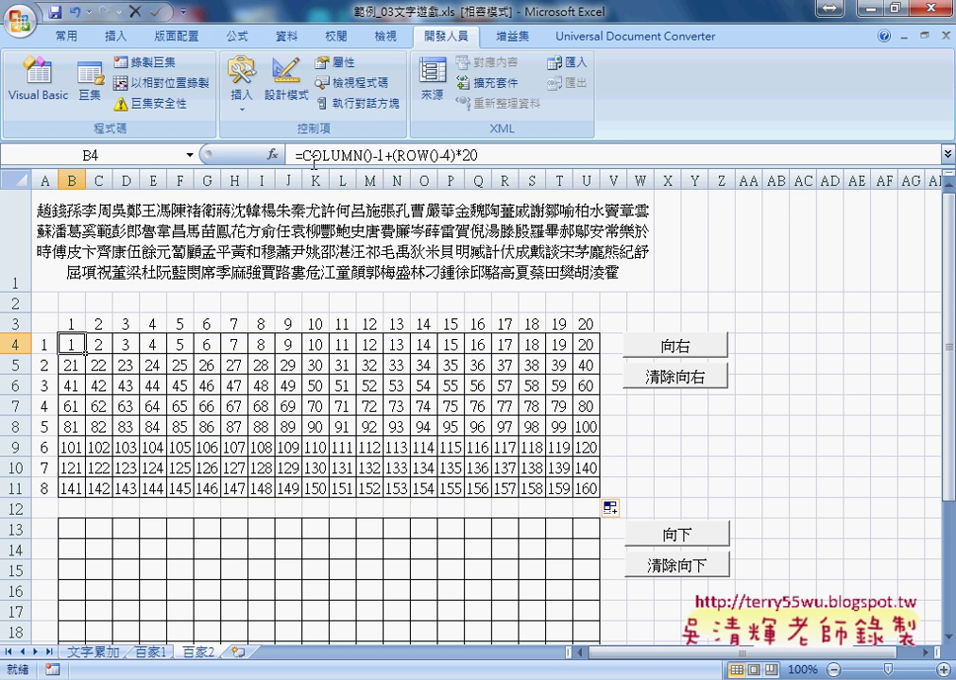
left_click_drag(304, 154, 481, 154)
Step: Cut the position formula from B4 and pick MID from the Text function category
key("Delete")
right_click(470, 156)
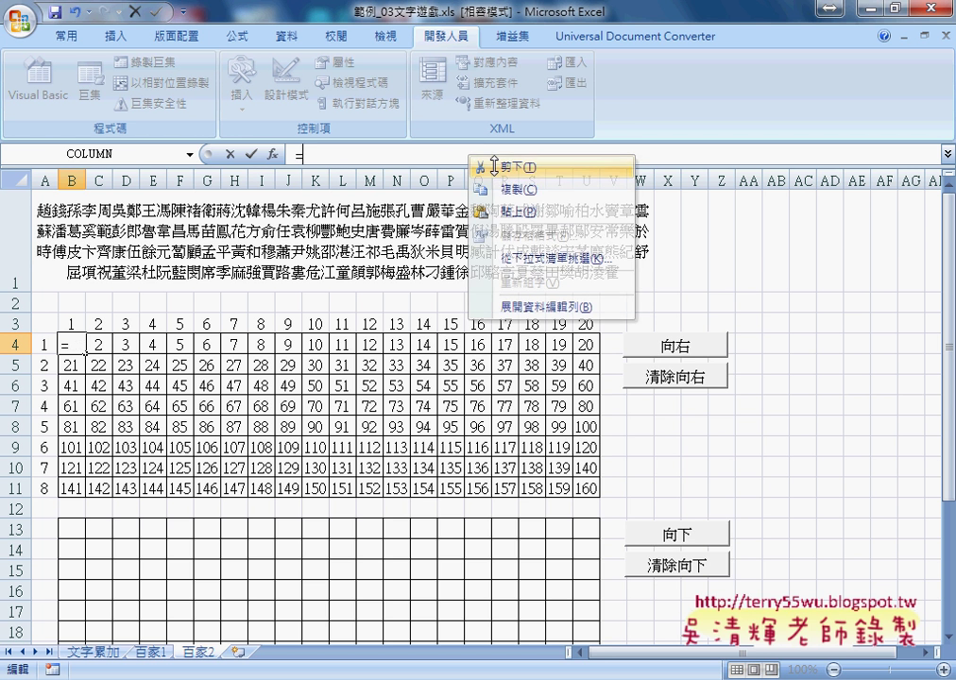
left_click(364, 154)
left_click(272, 154)
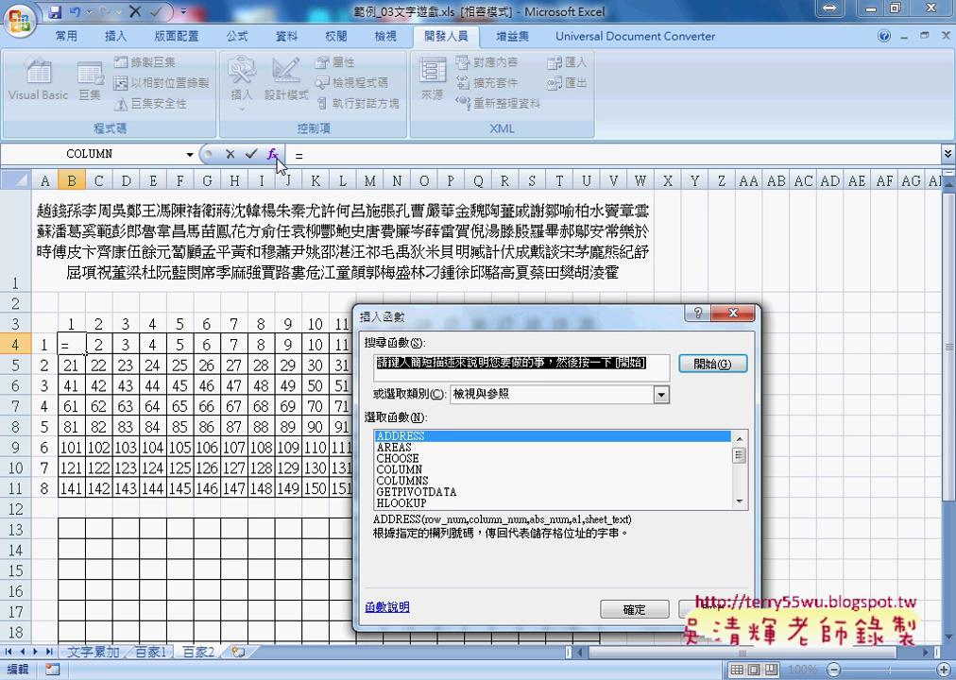
left_click(520, 396)
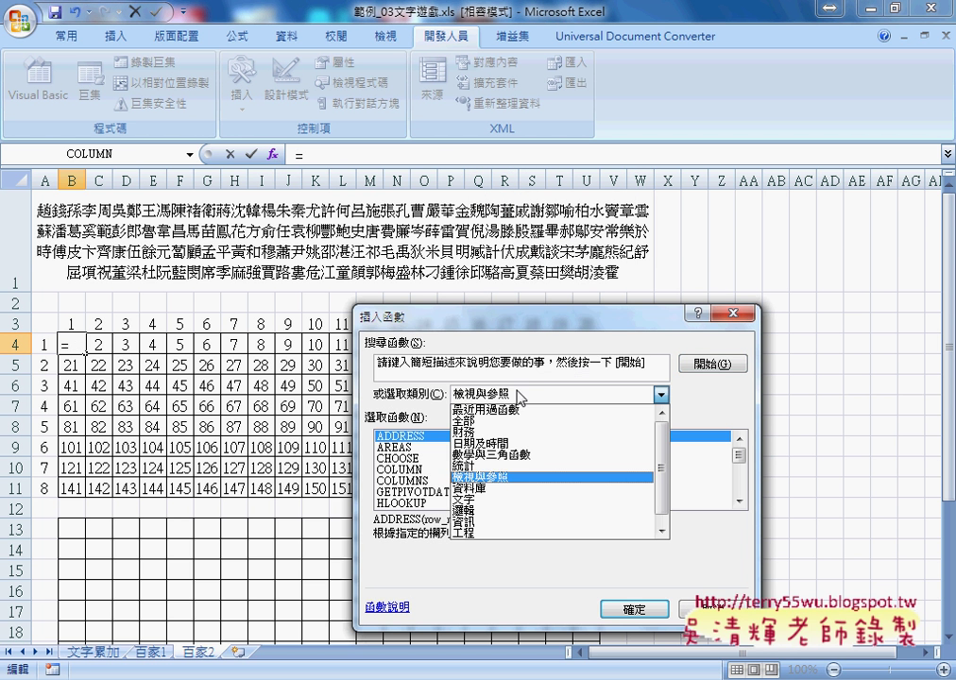
left_click(510, 500)
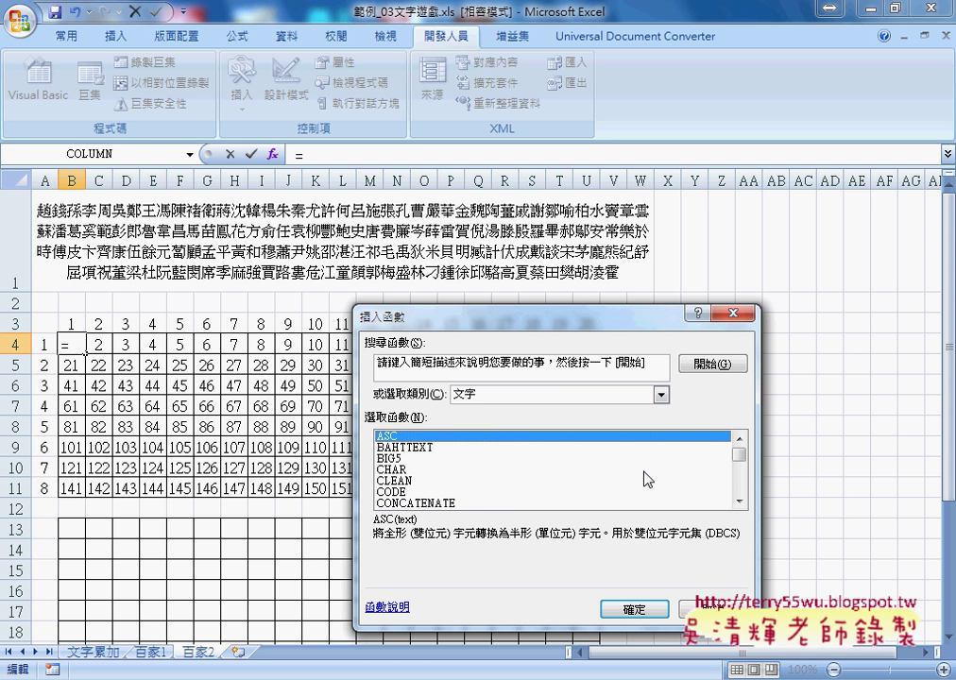
left_click_drag(737, 462, 740, 467)
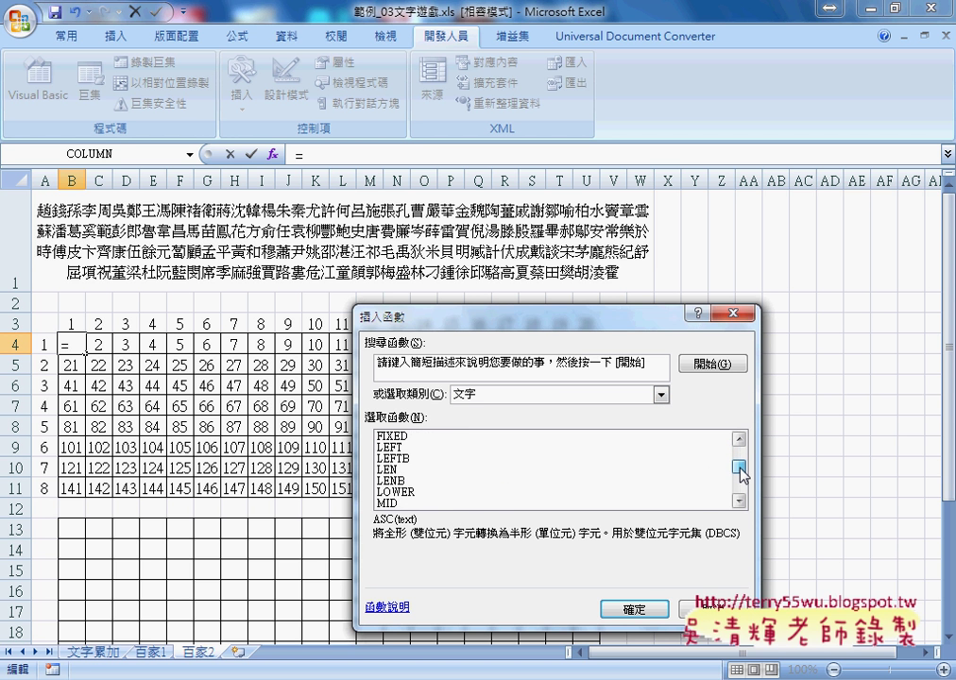
left_click(409, 505)
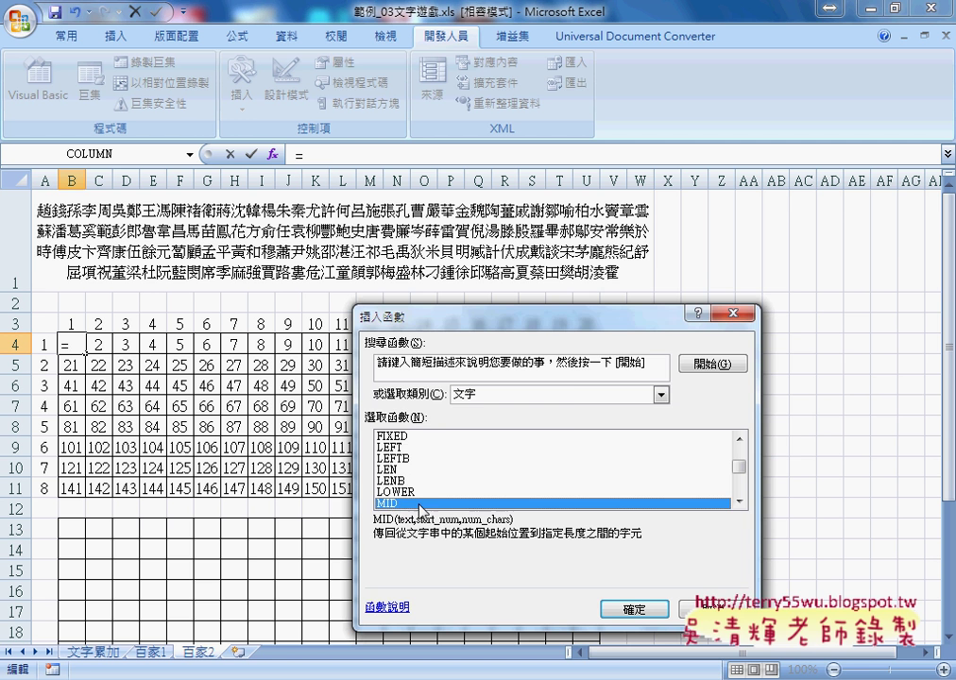
left_click(633, 609)
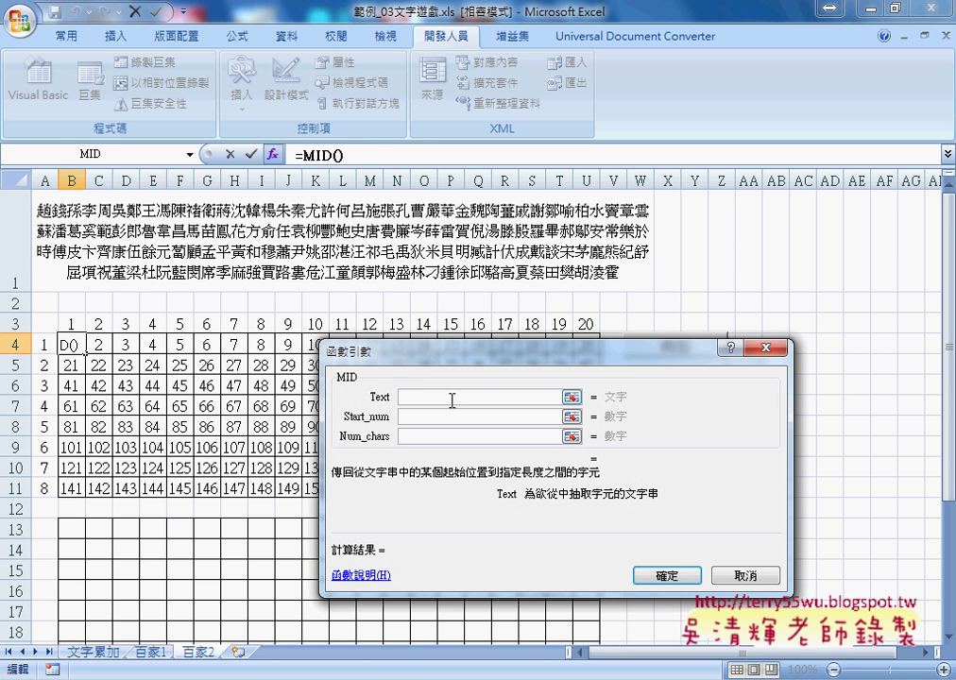
Step: Set MID's arguments to A1, the pasted position formula and 1, then copy B4 across row 4
left_click(374, 249)
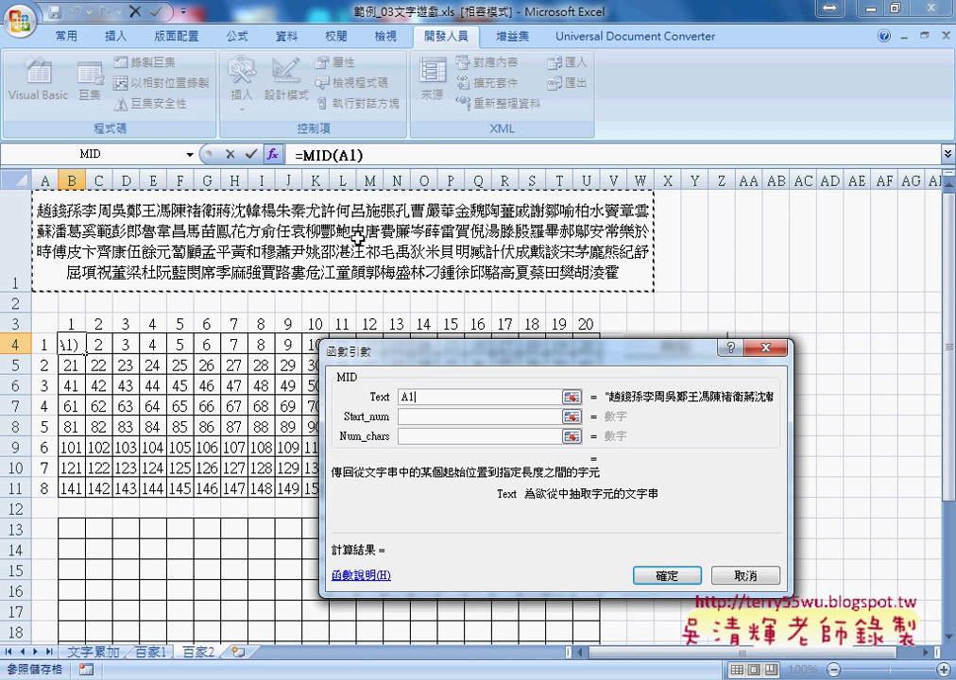
left_click(398, 416)
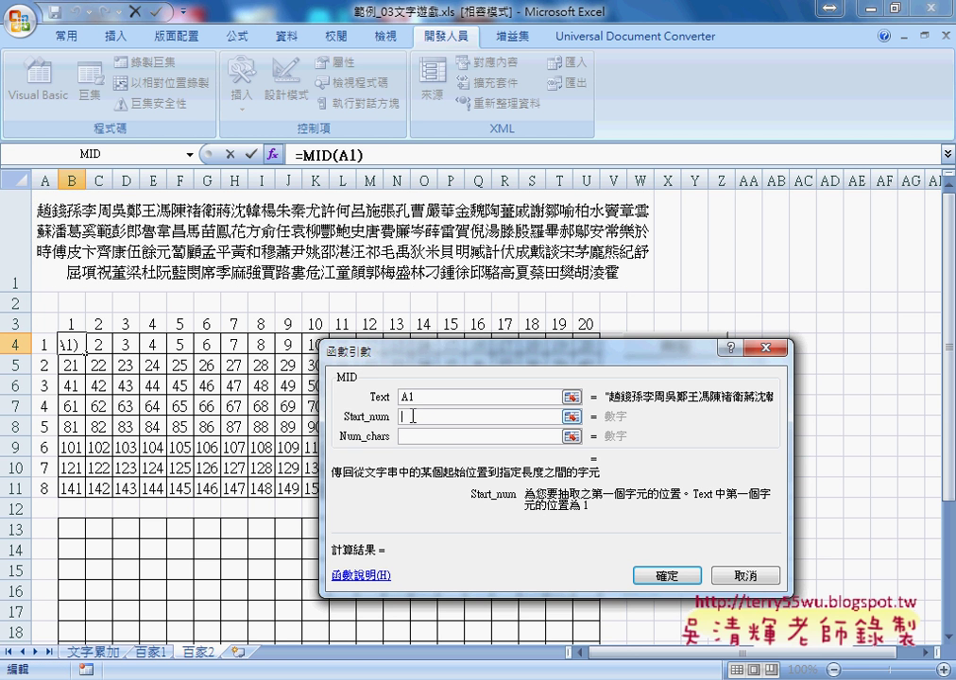
right_click(413, 416)
left_click(454, 407)
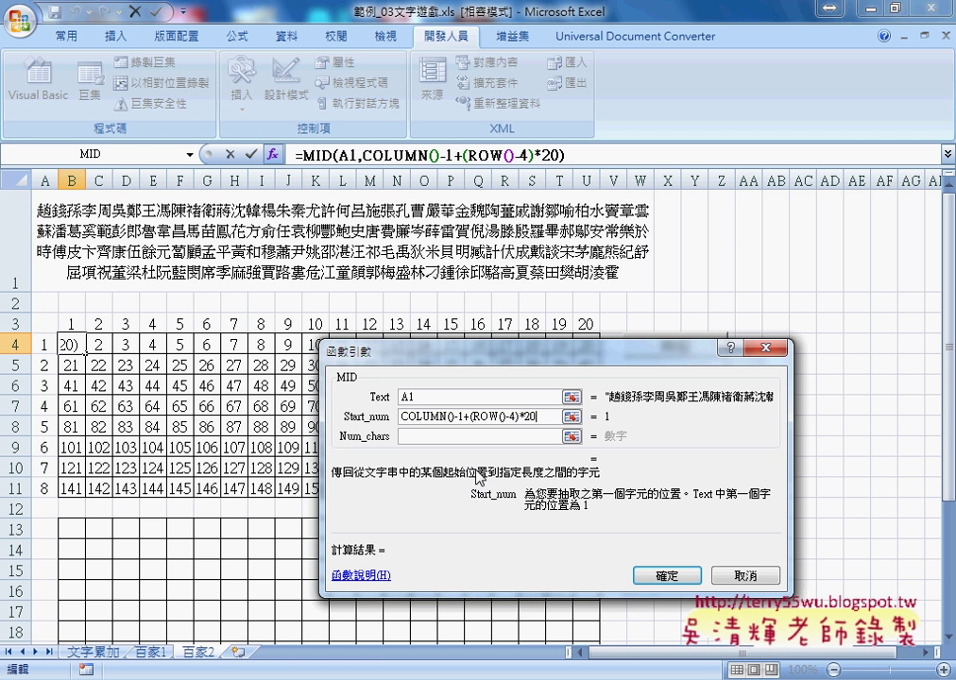
left_click(410, 436)
type("1")
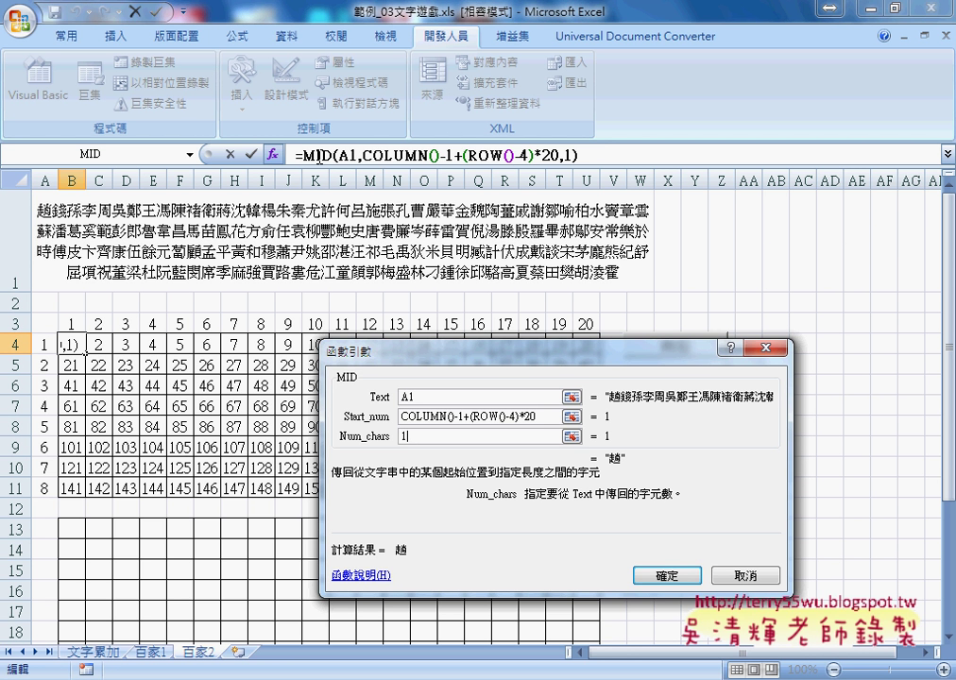
left_click(667, 576)
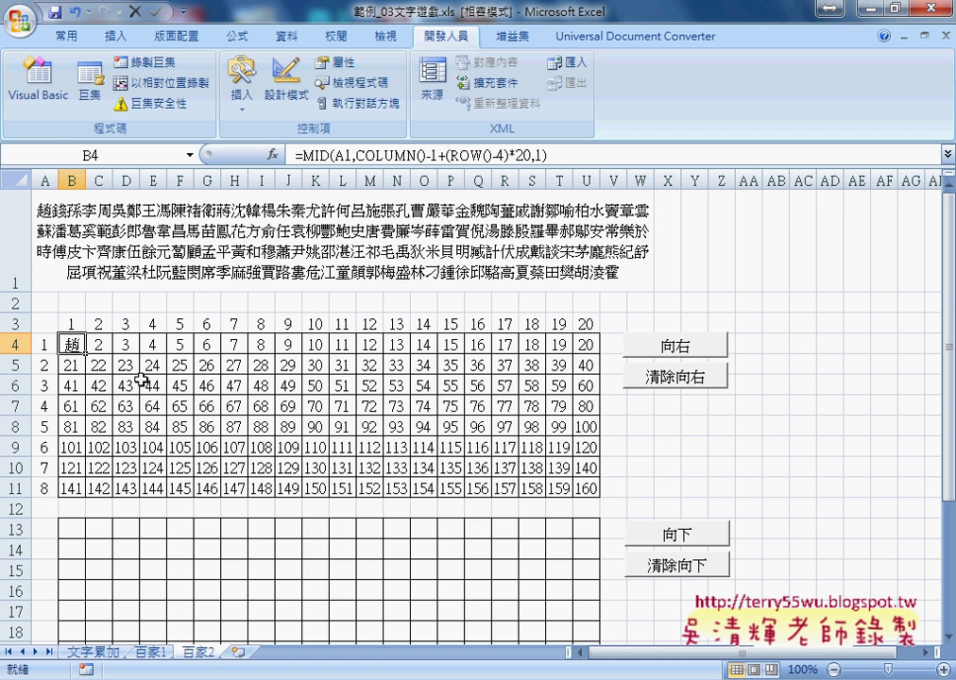
left_click_drag(86, 355, 599, 353)
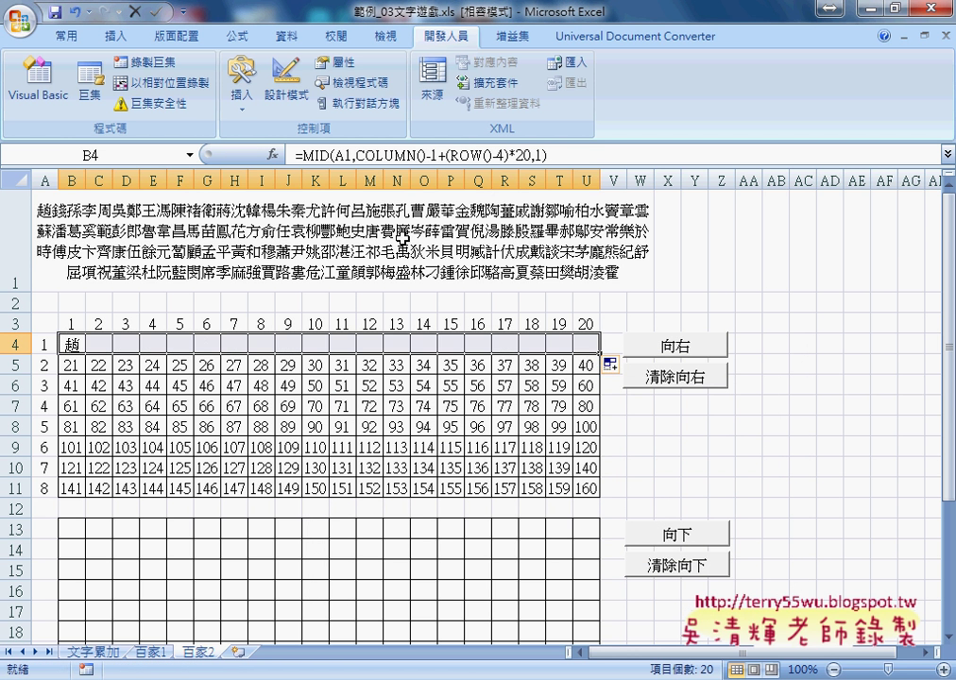
Step: Change A1 to $A$1 in B4's MID formula and fill it over B4:U11
left_click(346, 155)
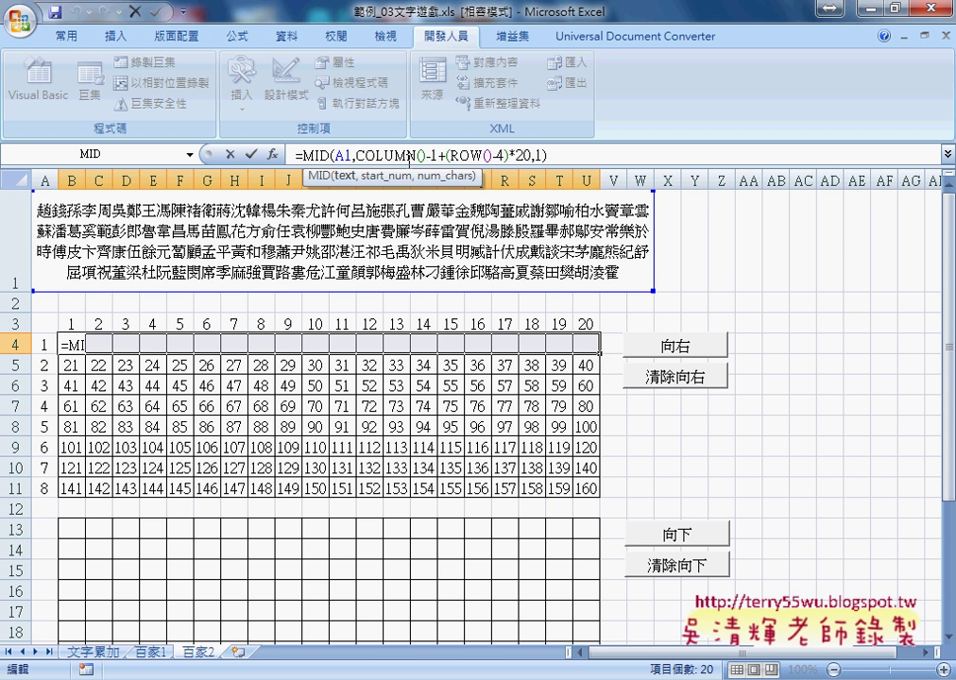
key("F4")
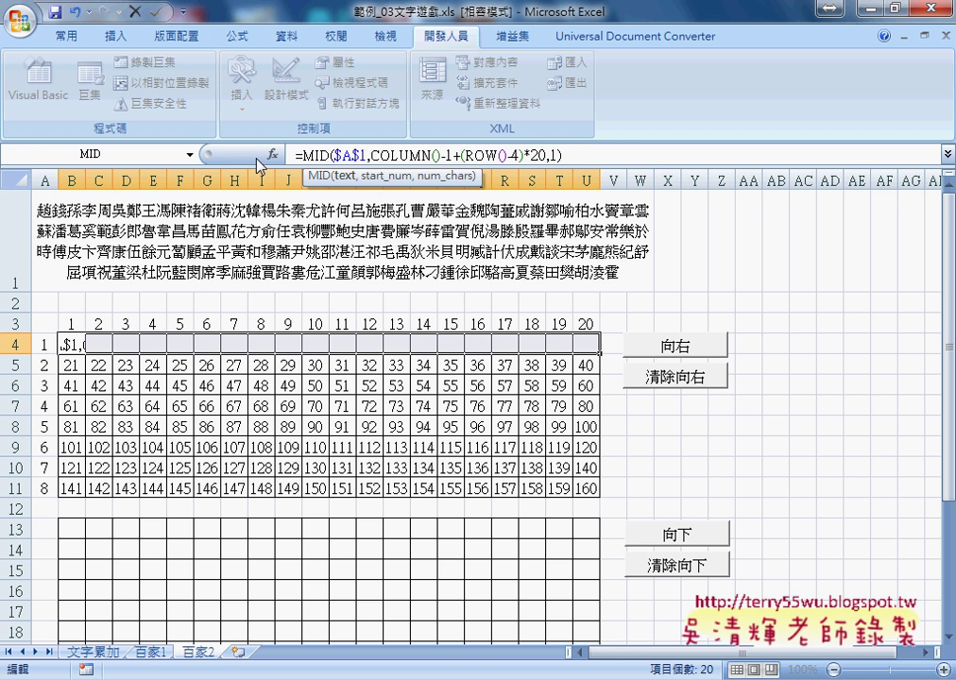
key("Return")
left_click(76, 345)
mouse_move(86, 352)
left_mouse_down()
mouse_move(593, 349)
mouse_move(628, 492)
left_mouse_up()
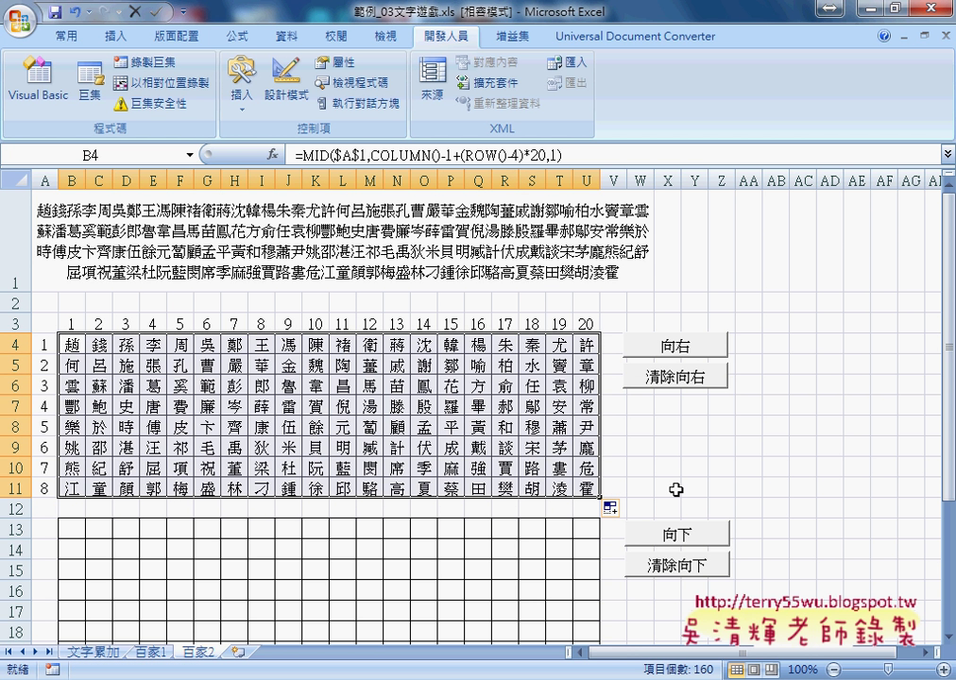
scroll(676, 489, "down", 1)
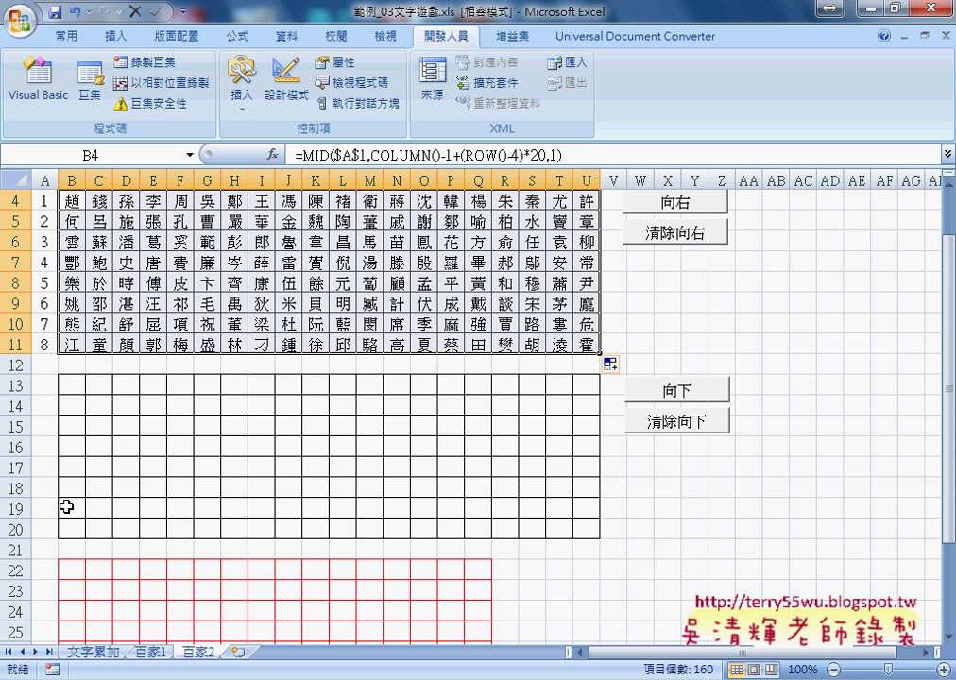
scroll(80, 463, "up", 1)
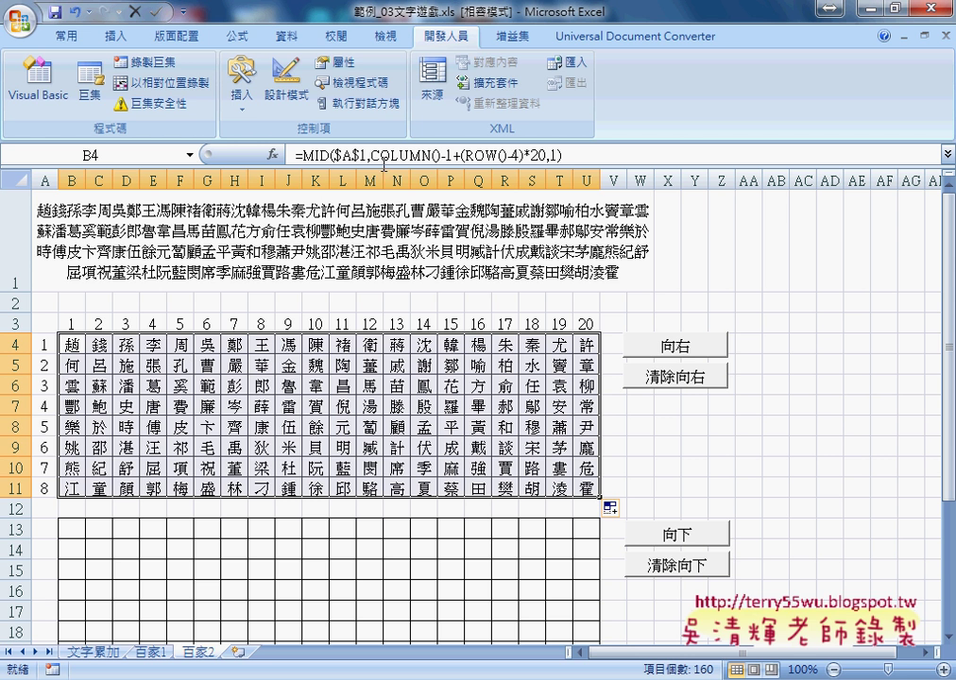
left_click_drag(372, 155, 522, 156)
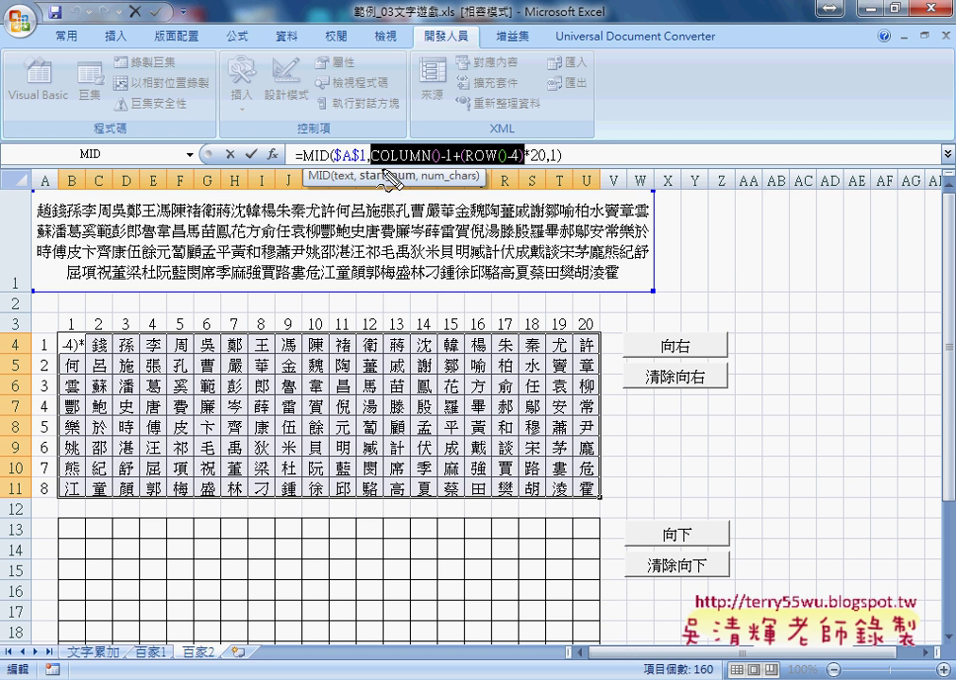
mouse_move(373, 166)
left_mouse_down()
mouse_move(415, 168)
mouse_move(400, 207)
left_mouse_up()
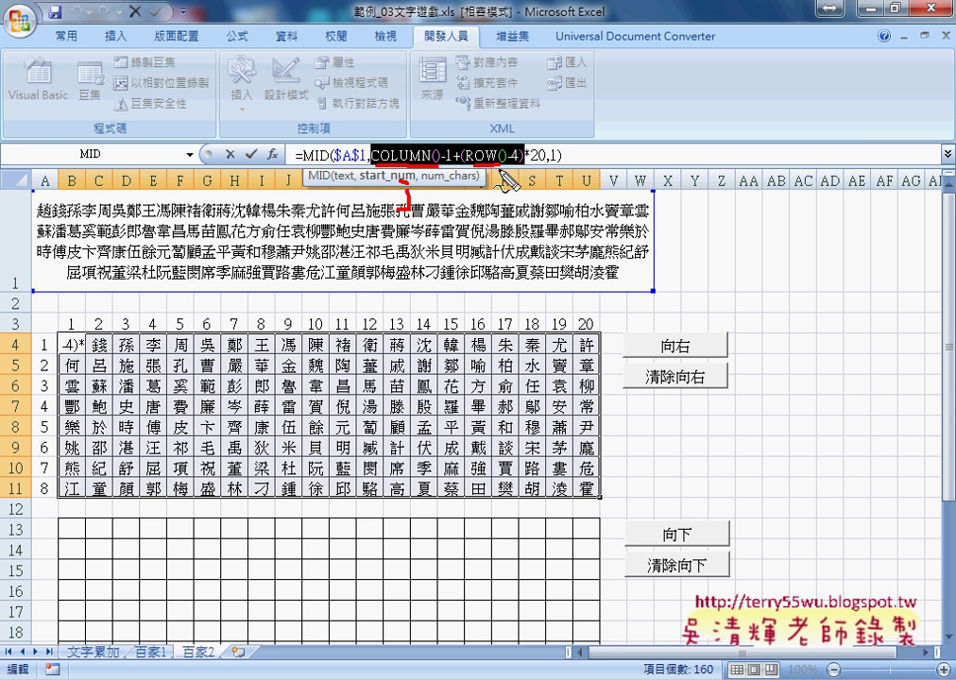
mouse_move(473, 173)
left_mouse_down()
mouse_move(498, 185)
mouse_move(487, 201)
left_mouse_up()
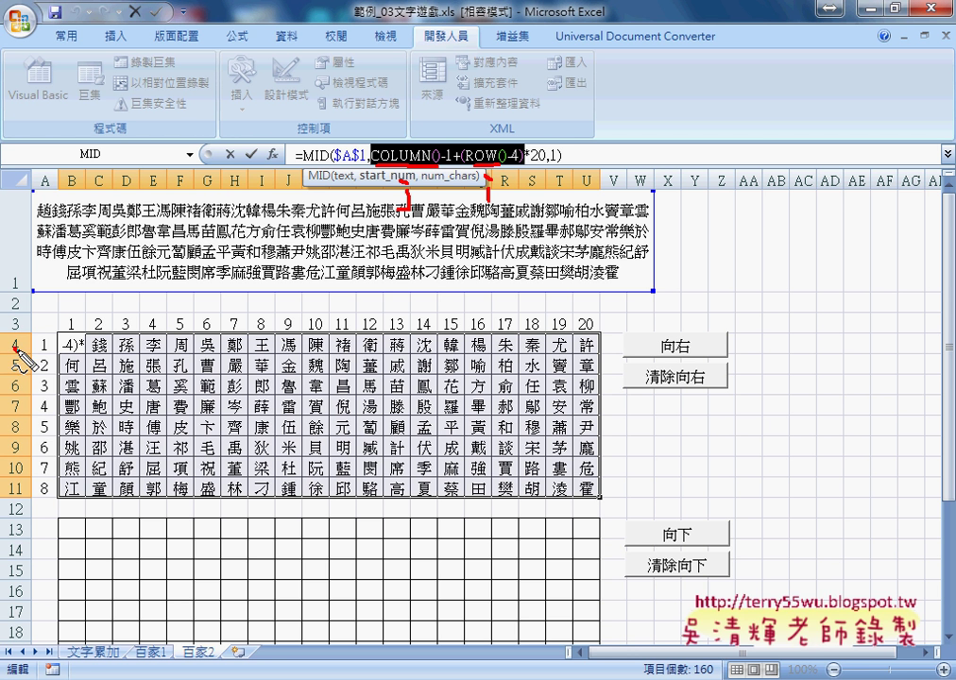
left_click_drag(16, 328, 21, 354)
left_click_drag(13, 475, 19, 498)
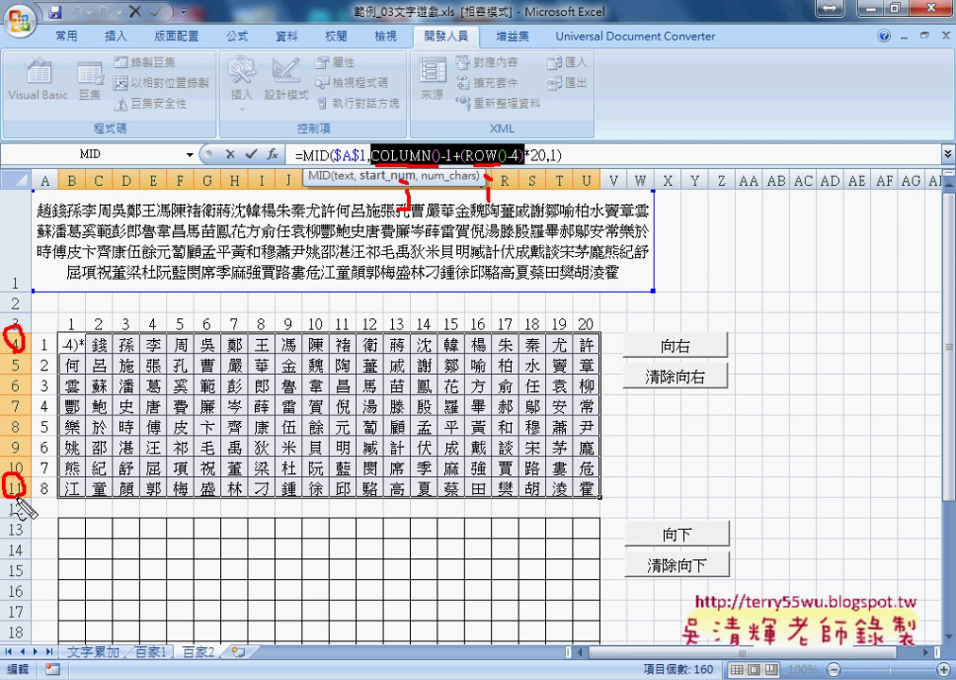
left_click_drag(76, 163, 85, 193)
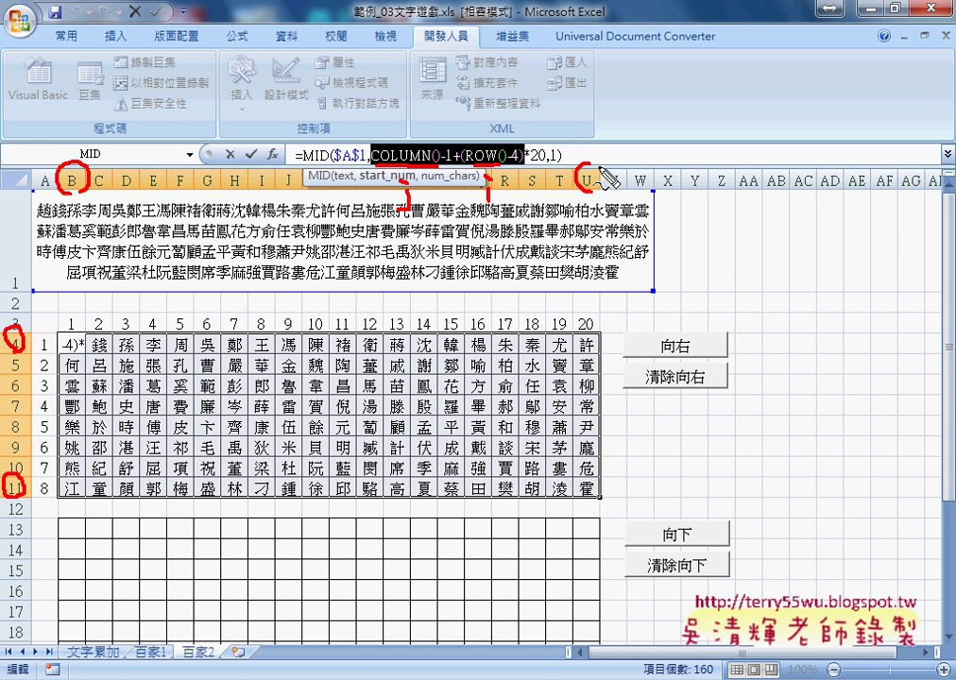
left_click_drag(578, 166, 585, 194)
left_click_drag(66, 333, 76, 357)
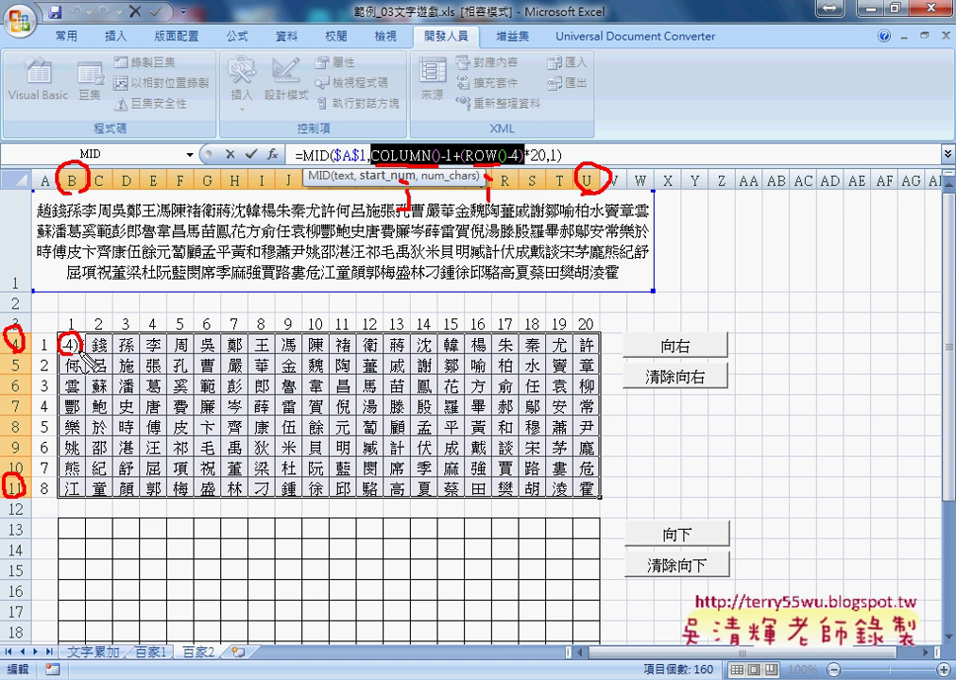
left_click_drag(115, 303, 81, 336)
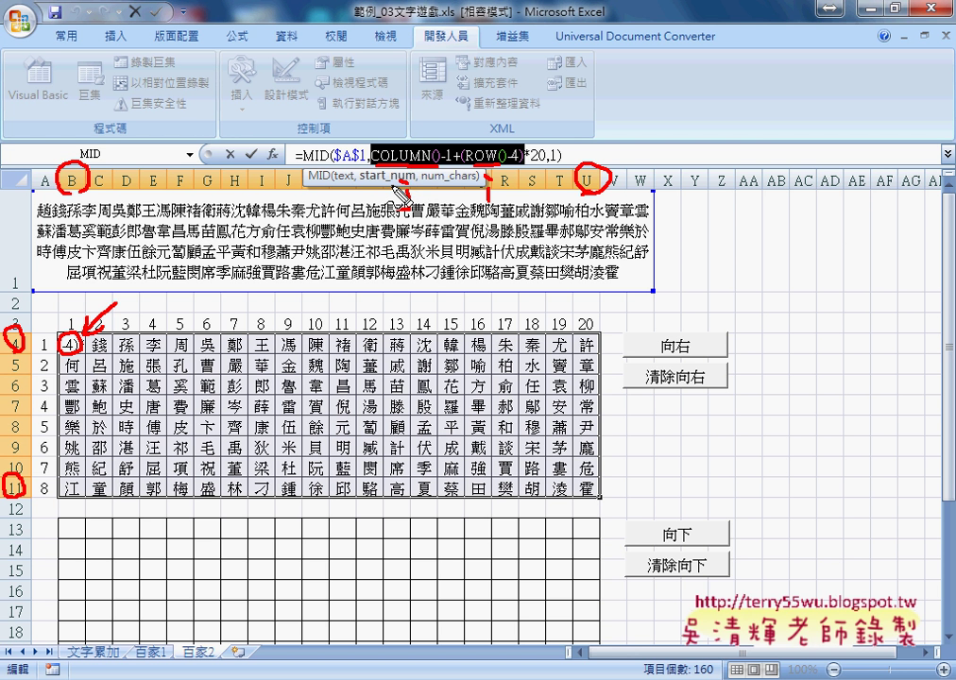
left_click_drag(312, 167, 350, 167)
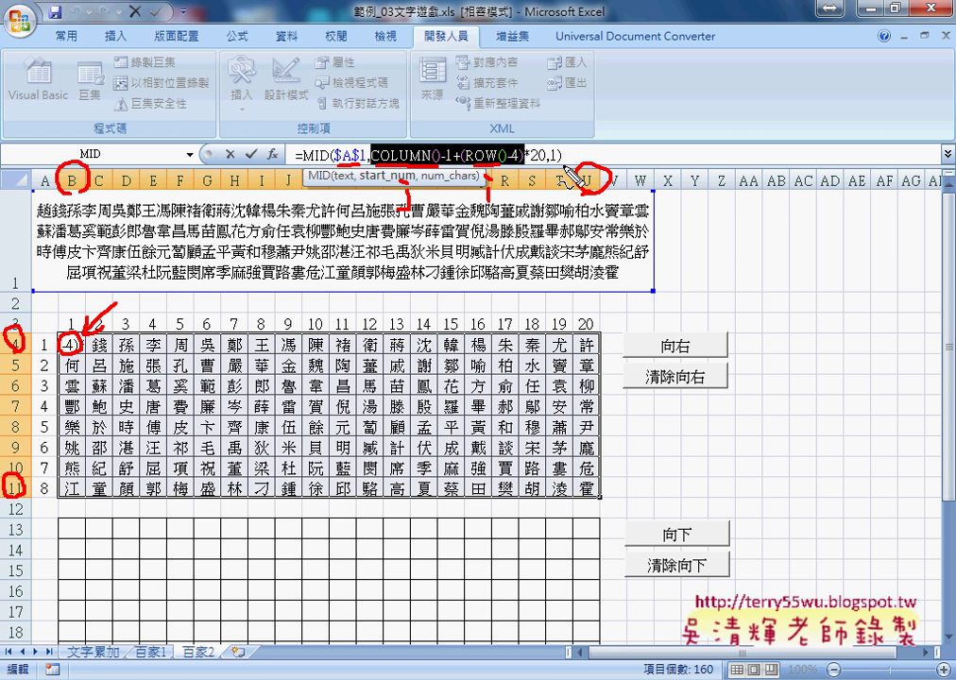
key("Escape")
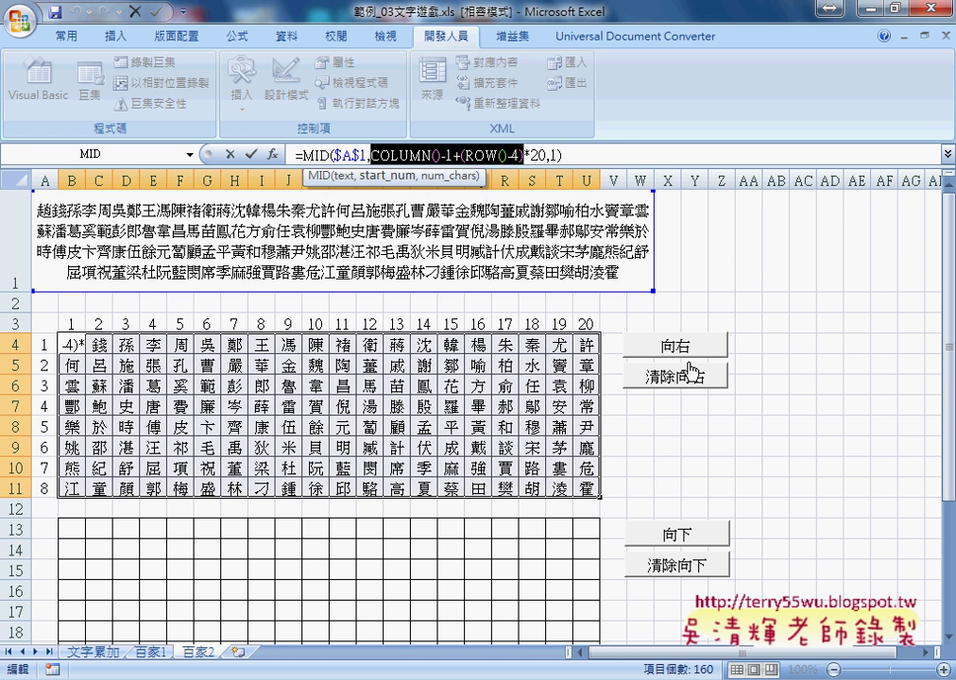
Step: Clear the surname grid and open the 向右 button's assigned macro in the VBA editor
key("Escape")
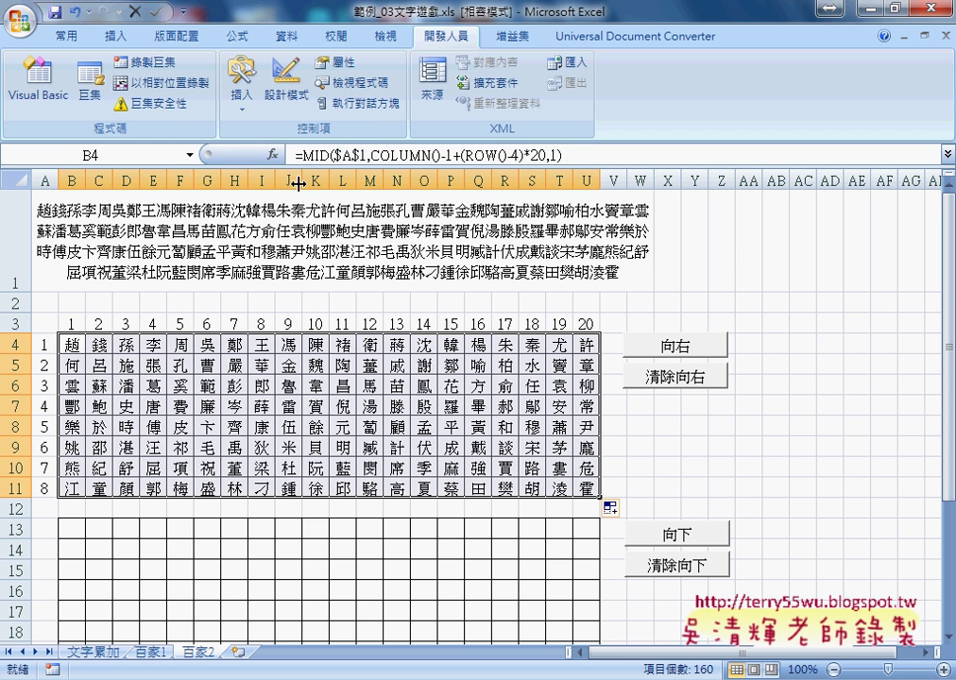
left_click(639, 366)
right_click(693, 345)
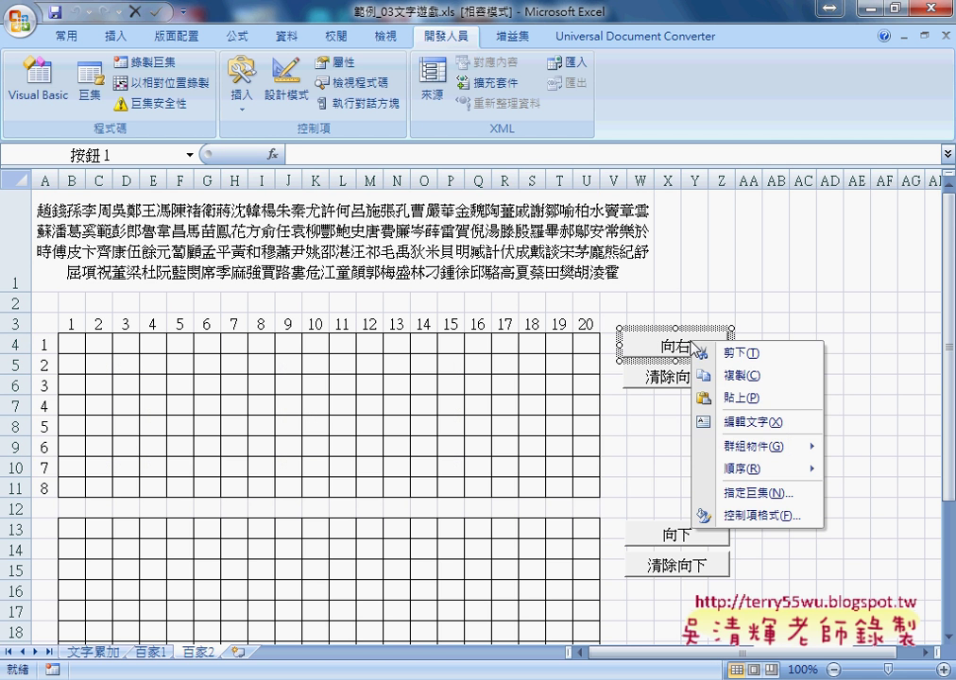
left_click(753, 487)
left_click(857, 369)
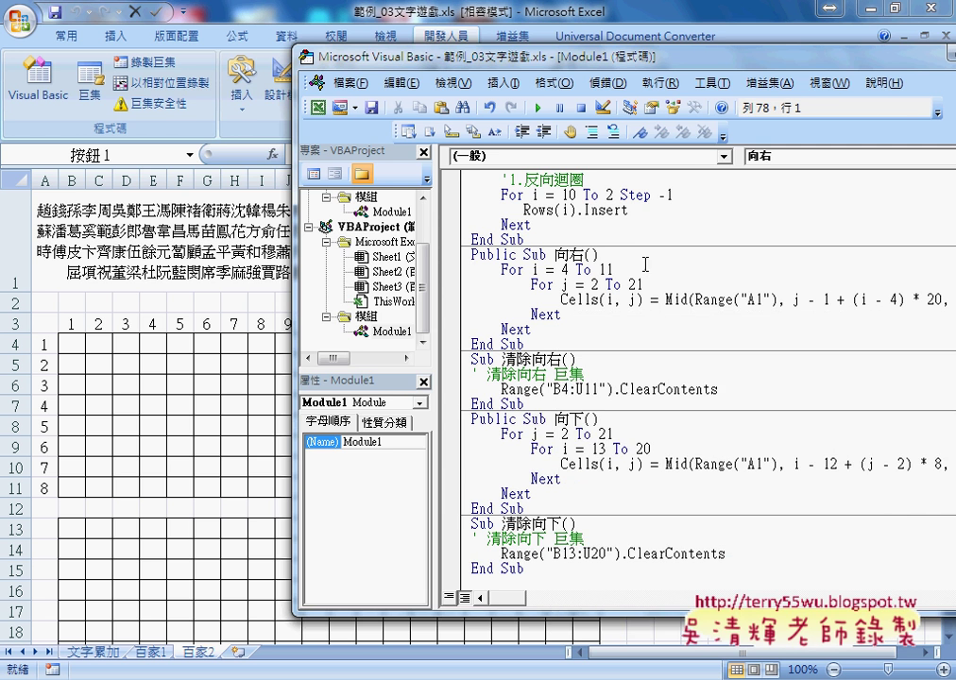
left_click_drag(495, 54, 309, 52)
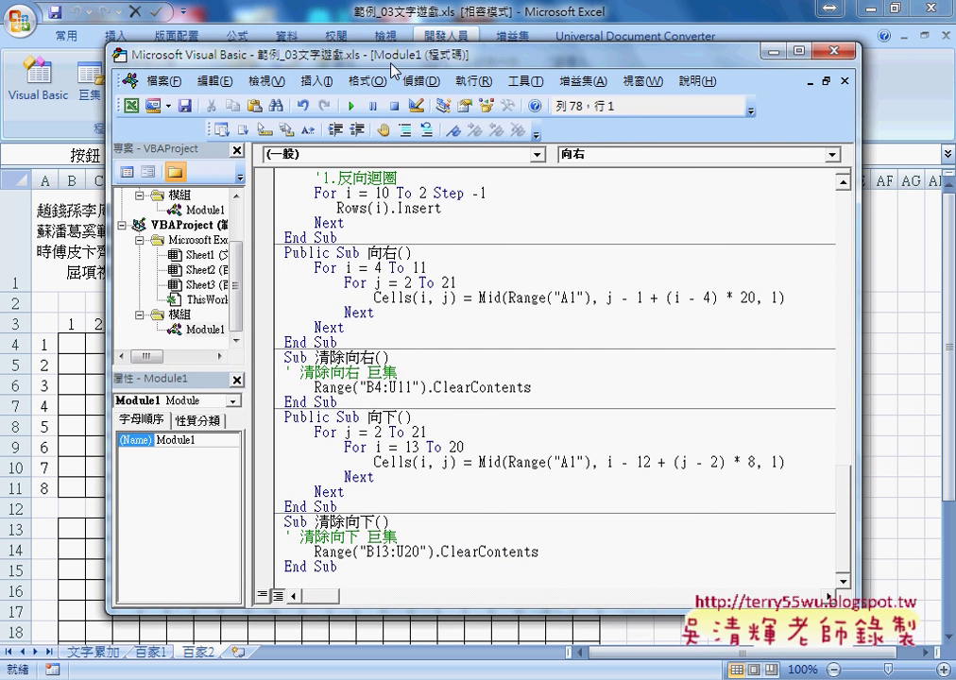
Step: Highlight the loop counters i (4 To 11) and j (2 To 21), Cells(i, j) and the Mid arguments
double_click(347, 268)
left_click_drag(366, 268, 427, 268)
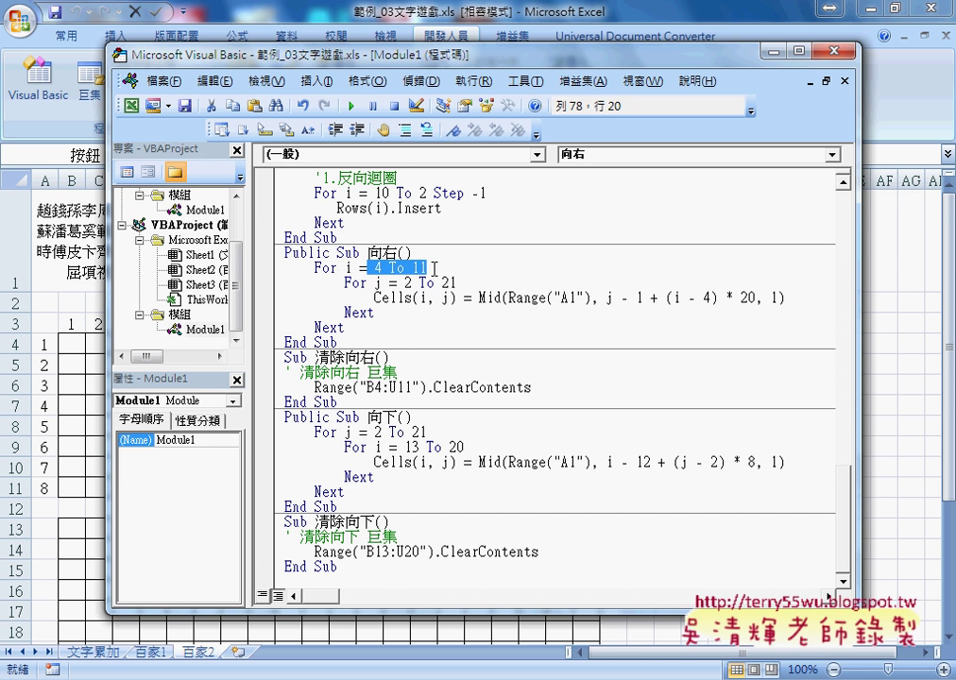
double_click(378, 281)
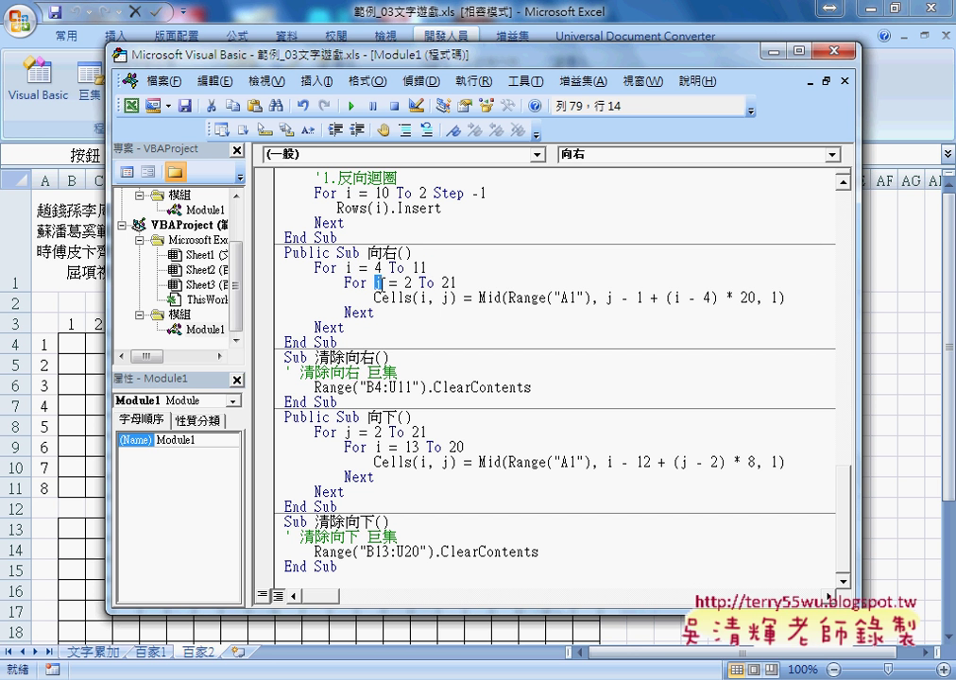
left_click_drag(404, 283, 458, 283)
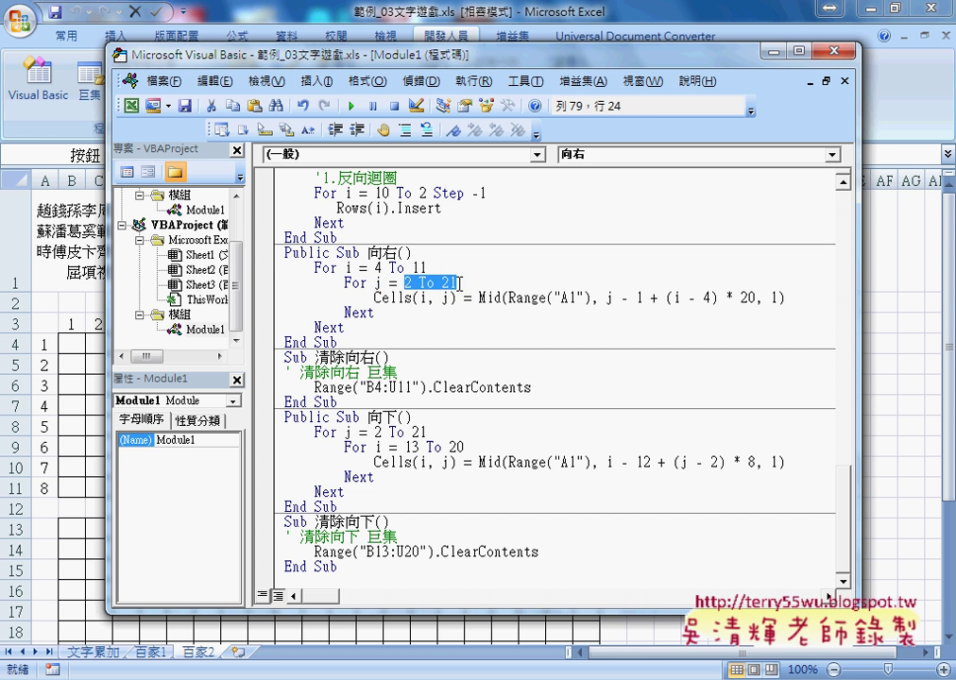
left_click_drag(368, 297, 457, 298)
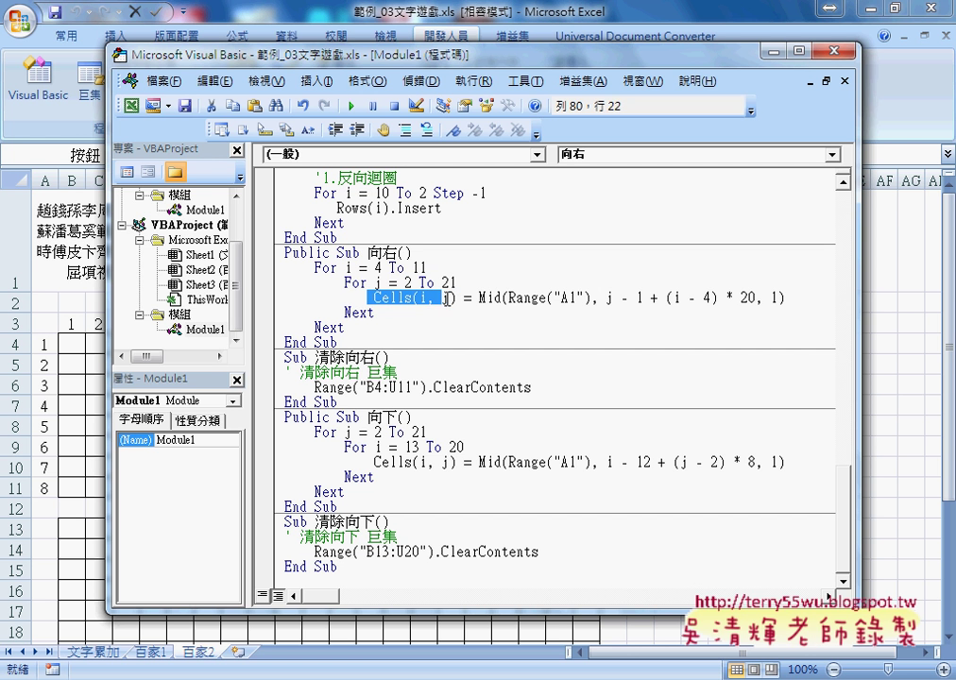
left_click_drag(413, 59, 427, 194)
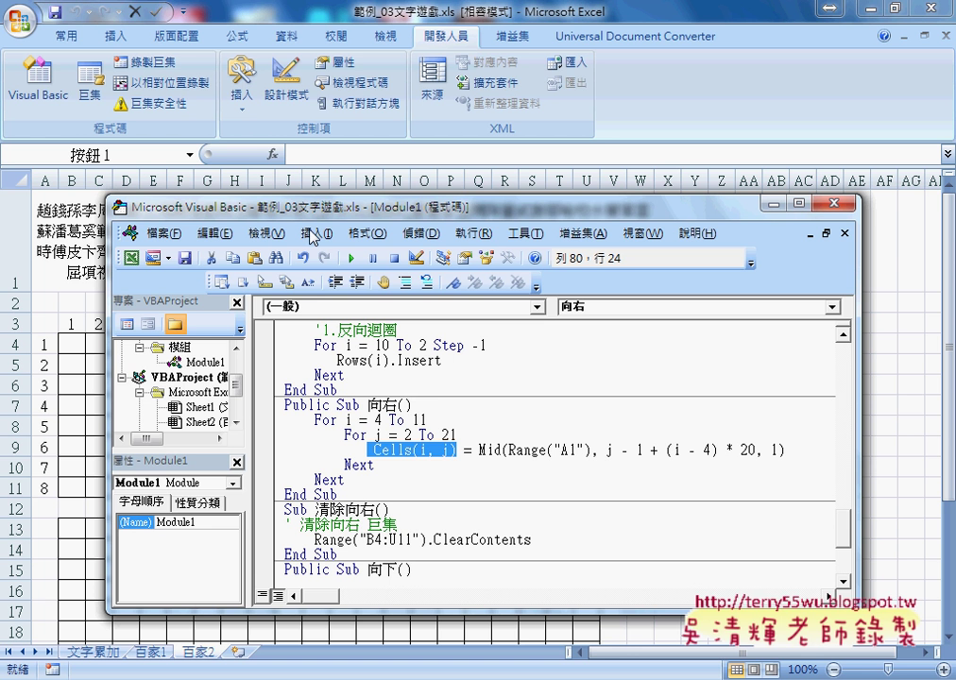
left_click_drag(507, 451, 589, 450)
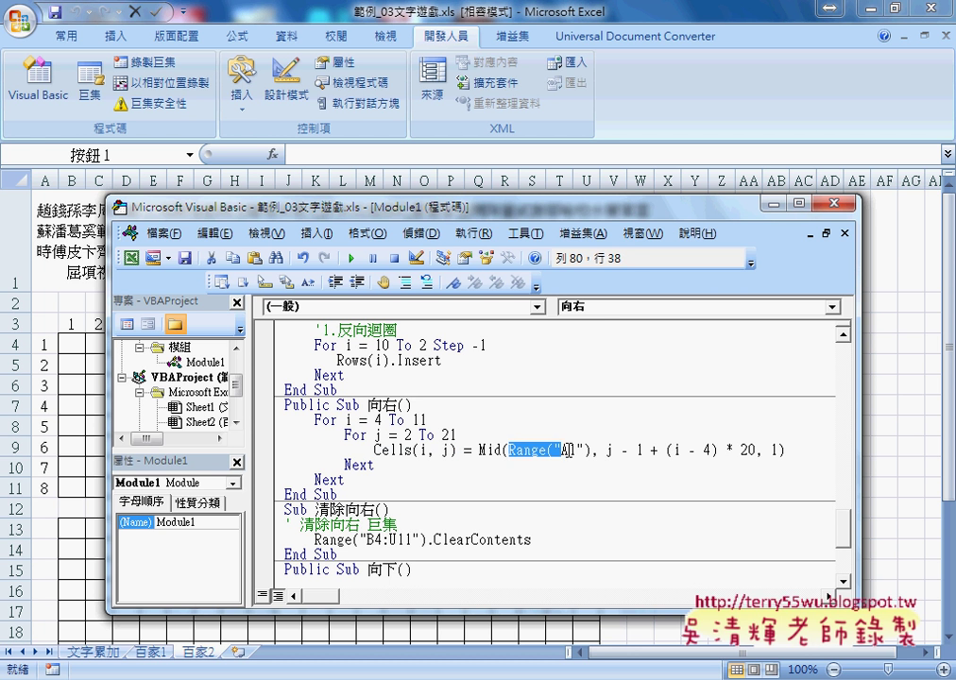
left_click(607, 450)
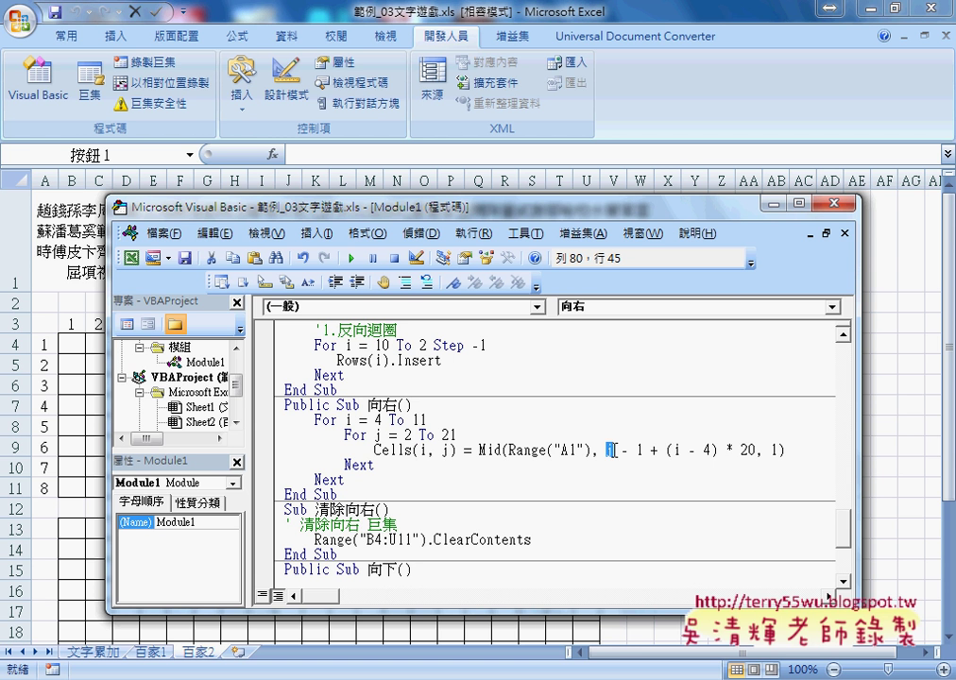
left_click_drag(612, 450, 645, 450)
left_click_drag(680, 450, 666, 450)
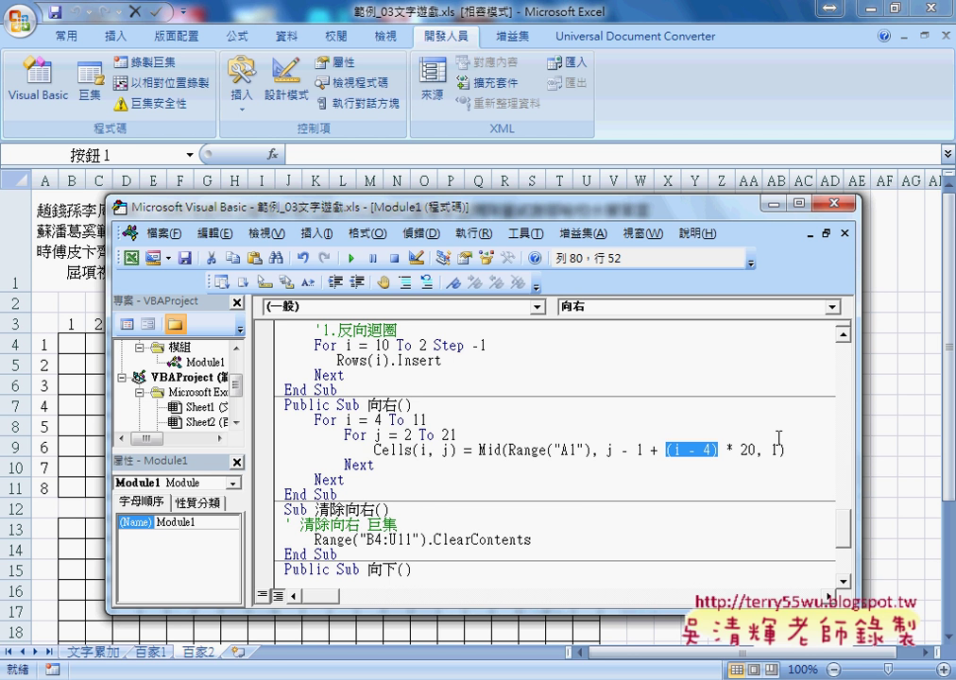
left_click(892, 459)
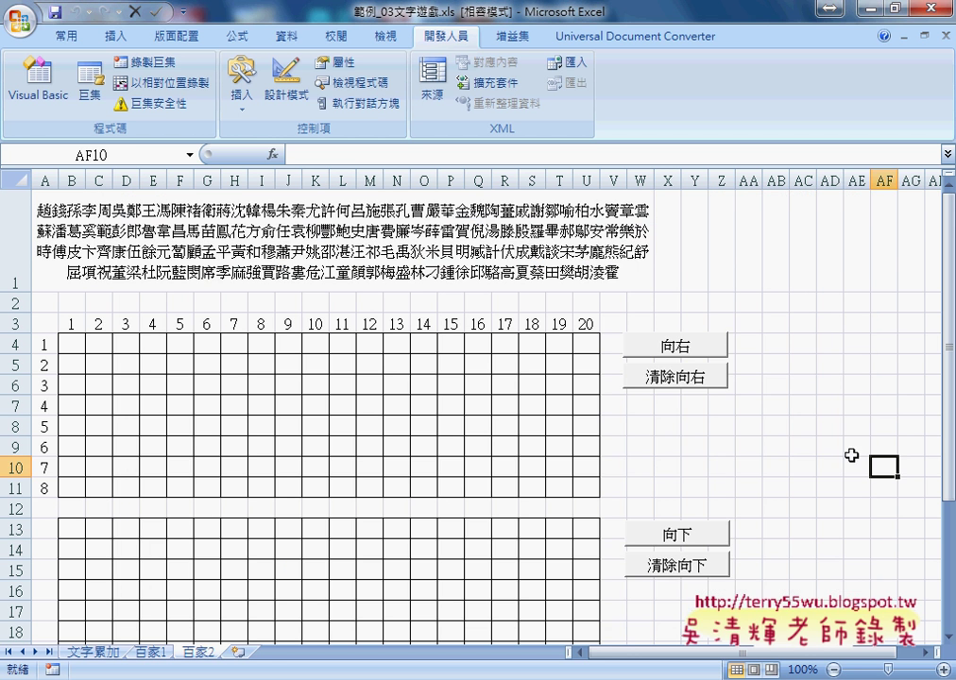
left_click(674, 345)
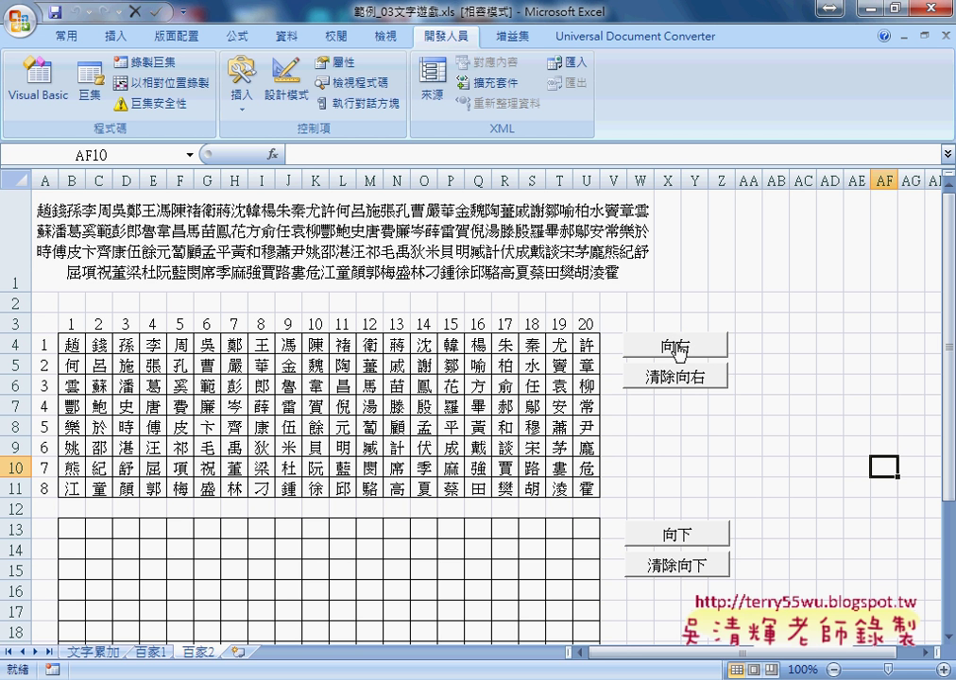
left_click(676, 378)
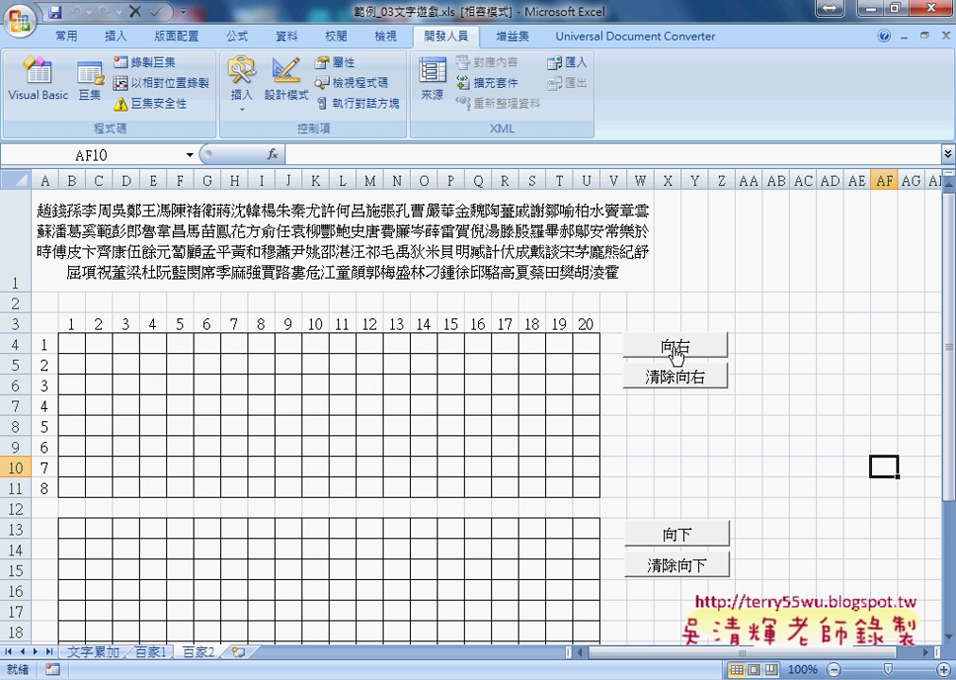
left_click(674, 347)
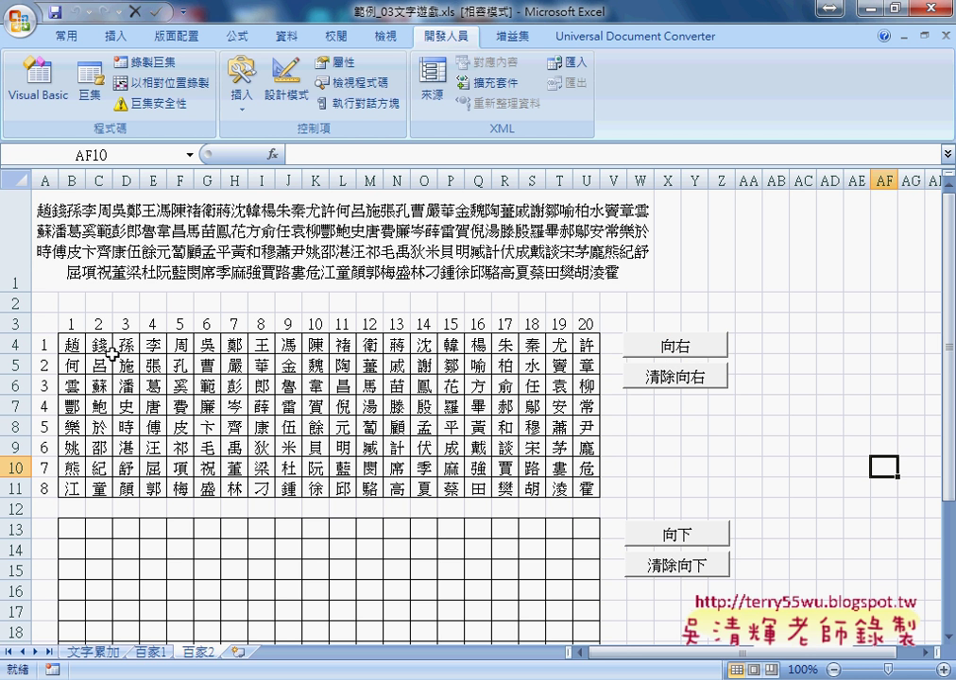
left_click(675, 375)
left_click(674, 346)
left_click(676, 378)
right_click(718, 347)
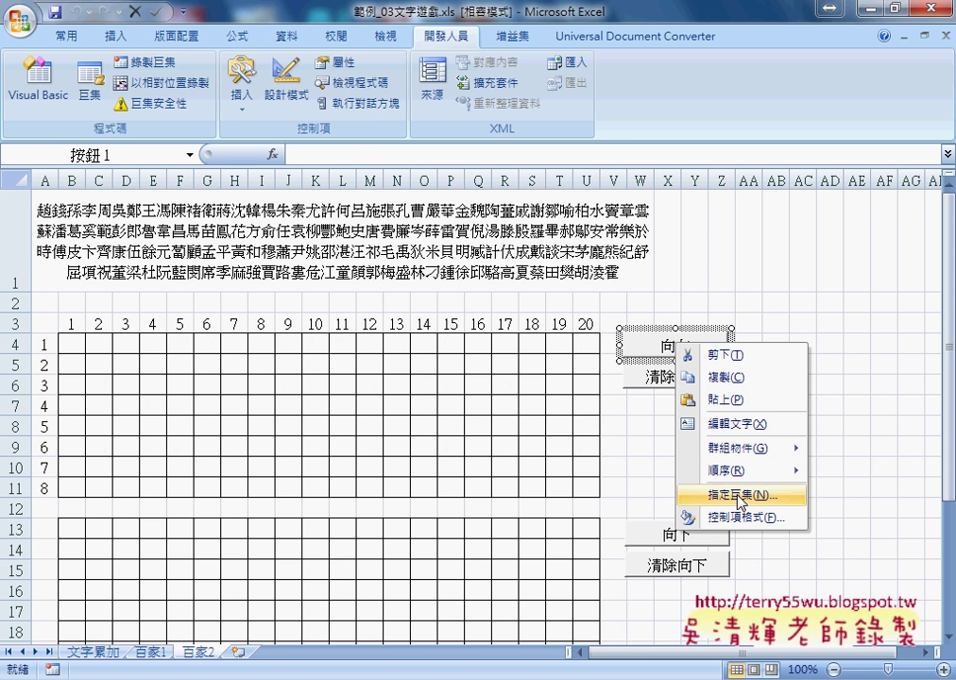
Step: Move the 'For i = 4 To 11' line below 'For j = 2 To 21' in the 向右 macro
left_click(724, 489)
left_click(877, 380)
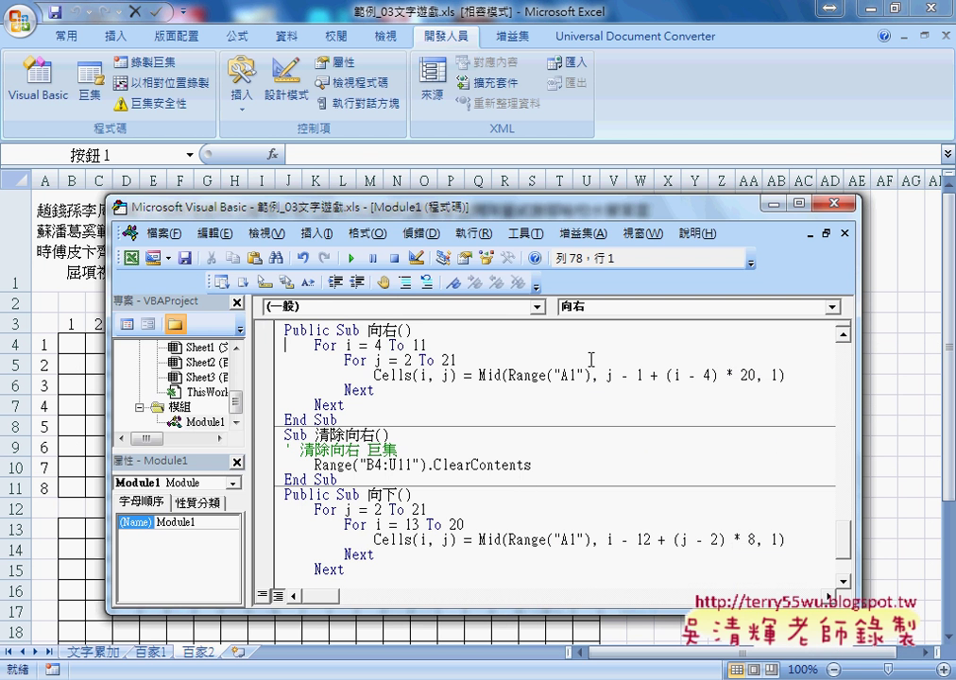
mouse_move(457, 360)
left_mouse_down()
mouse_move(343, 360)
mouse_move(316, 346)
left_mouse_up()
mouse_move(427, 346)
left_mouse_down()
mouse_move(539, 346)
mouse_move(408, 362)
left_mouse_up()
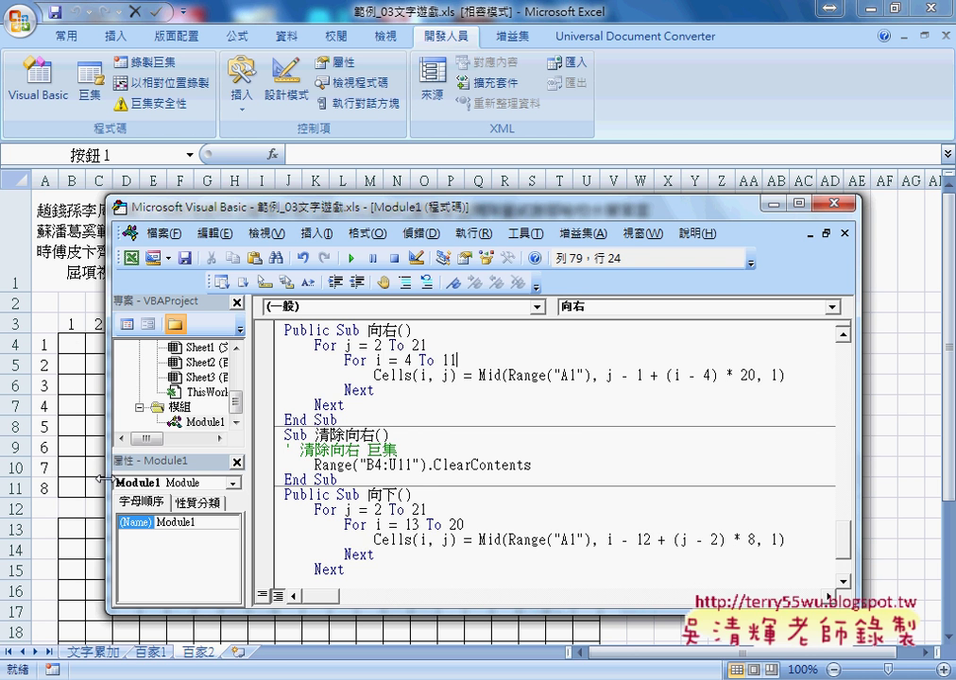
Step: Run 向右 on the worksheet repeatedly, check B4, then empty the grid with 清除向右
left_click(885, 404)
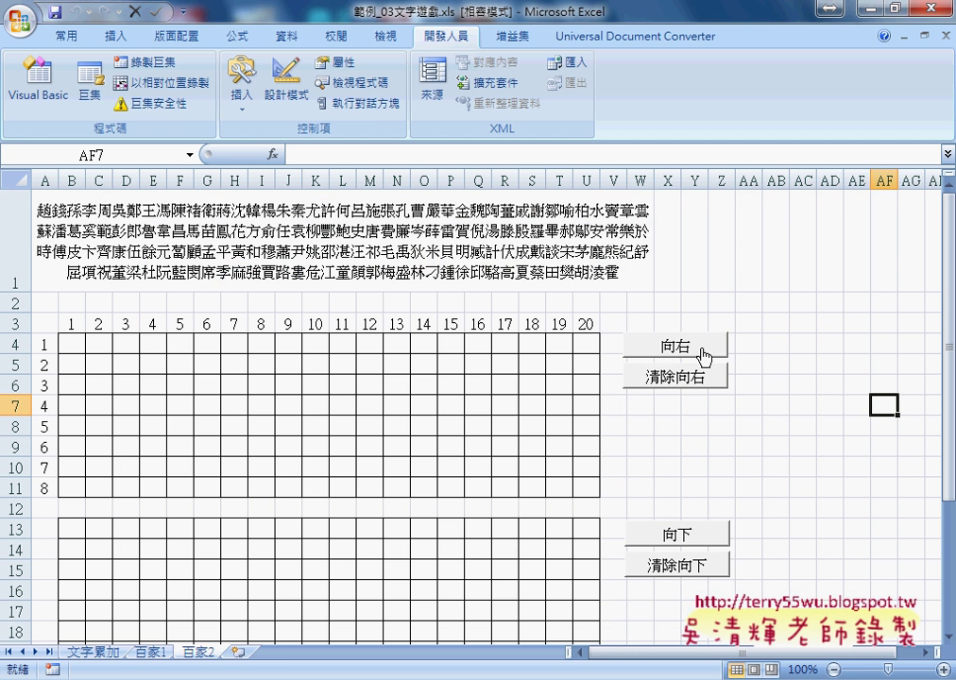
left_click(701, 353)
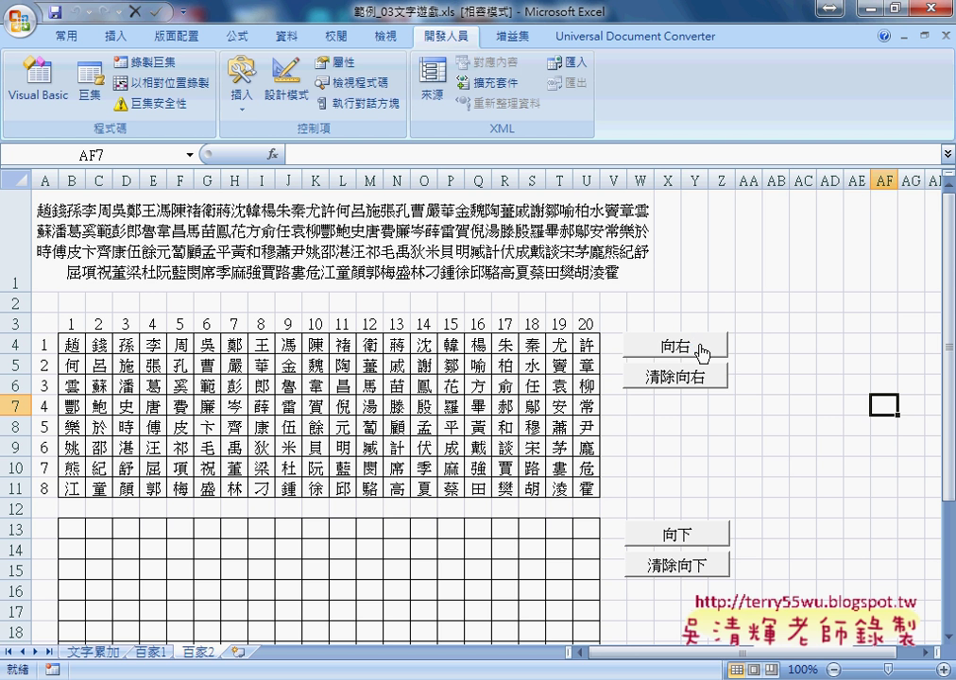
left_click(699, 351)
left_click(697, 351)
left_click(74, 343)
left_click(642, 377)
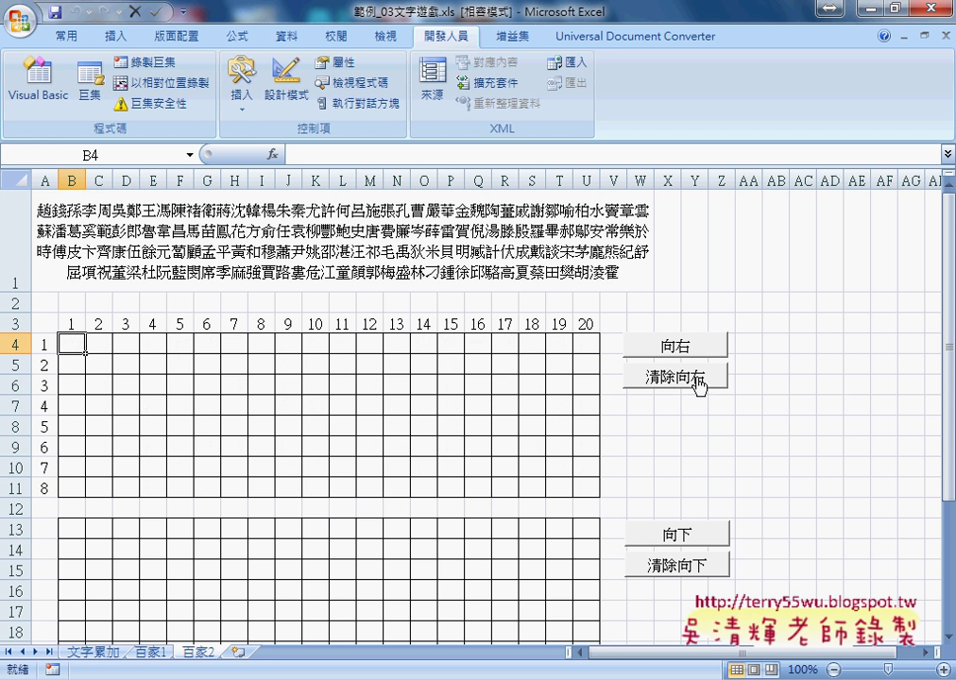